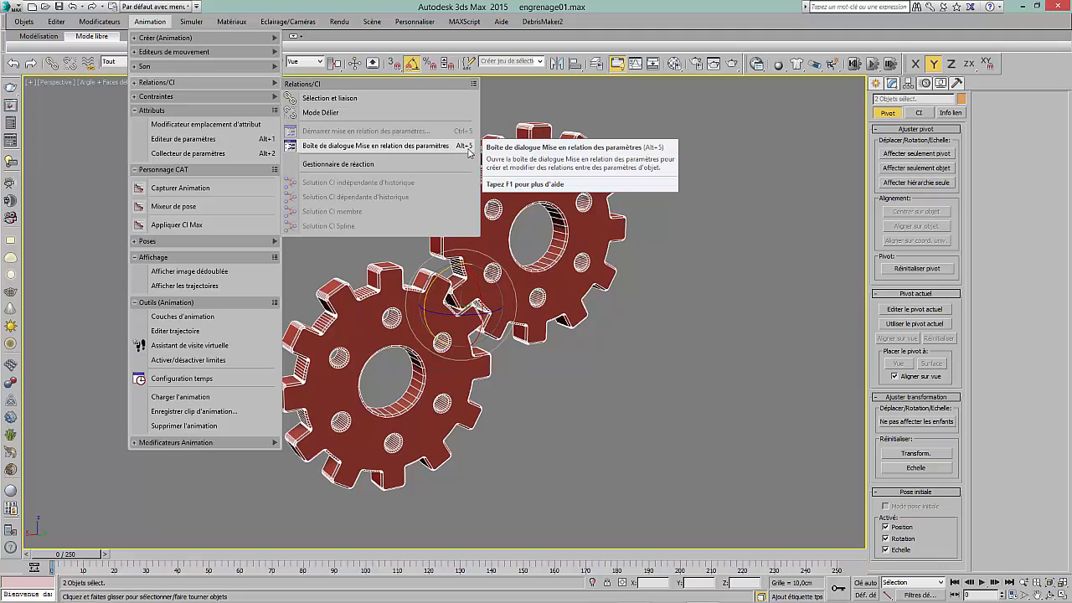
Step: Review how the Y rotations of roue01 and roue02 are linked in the parameter wiring dialog and close it
{"action": "left_click", "coordinate": [377, 146]}
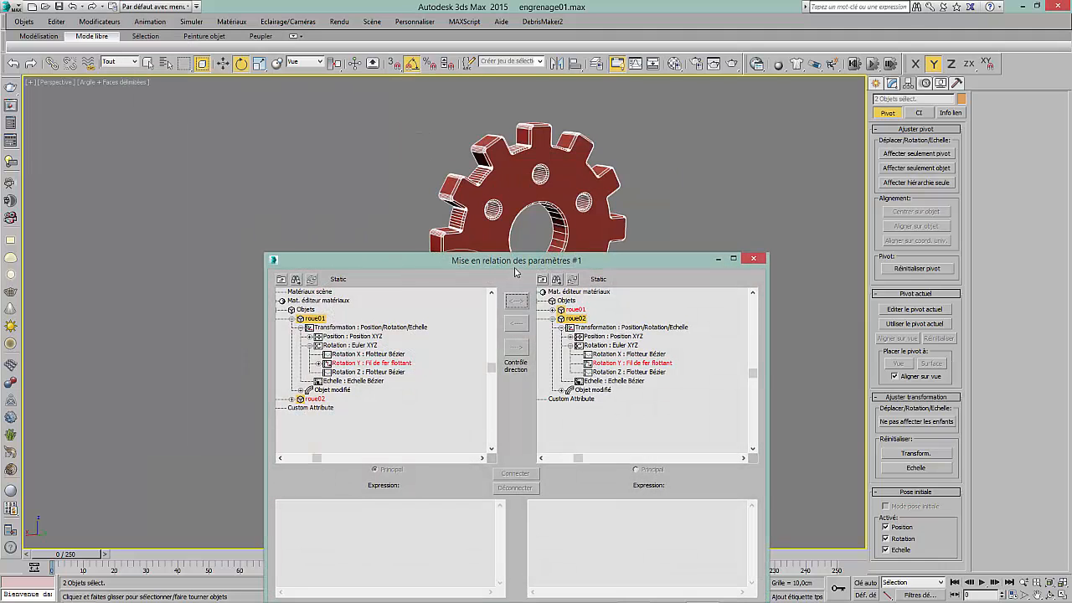
{"action": "left_click_drag", "start_coordinate": [516, 271], "coordinate": [736, 170]}
{"action": "left_click_drag", "start_coordinate": [646, 178], "coordinate": [751, 134]}
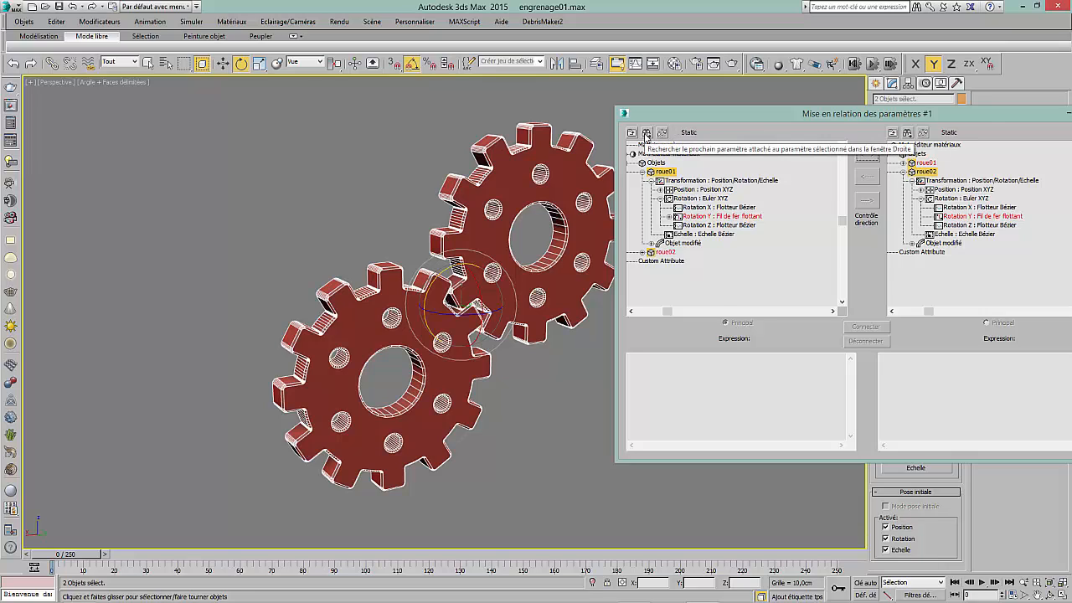
{"action": "left_click", "coordinate": [646, 133]}
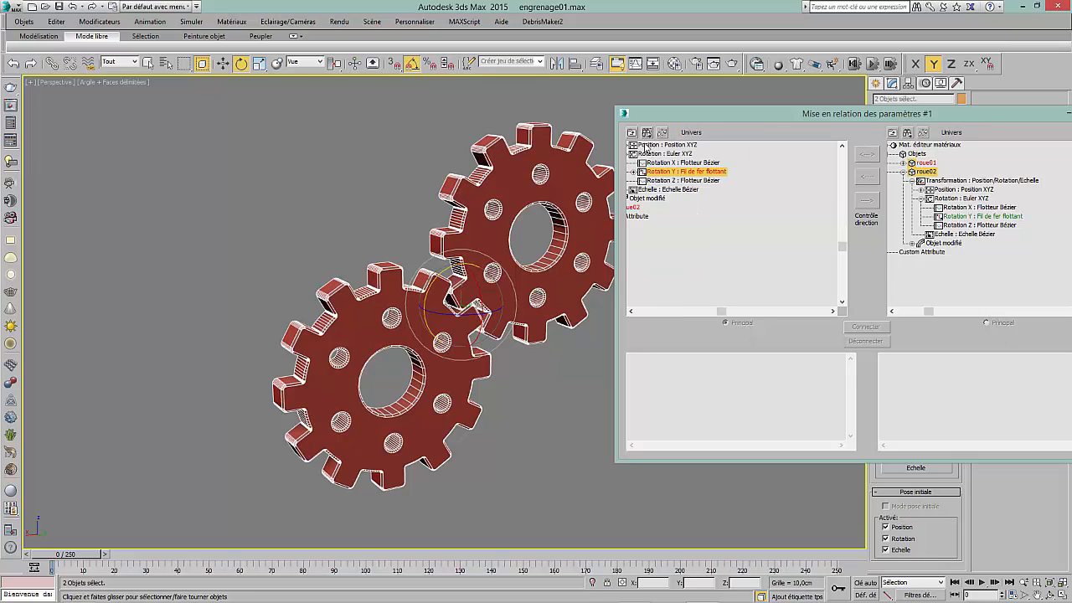
{"action": "left_click", "coordinate": [907, 134]}
{"action": "middle_click_drag", "start_coordinate": [924, 182], "coordinate": [986, 265]}
{"action": "middle_click_drag", "start_coordinate": [726, 235], "coordinate": [785, 275]}
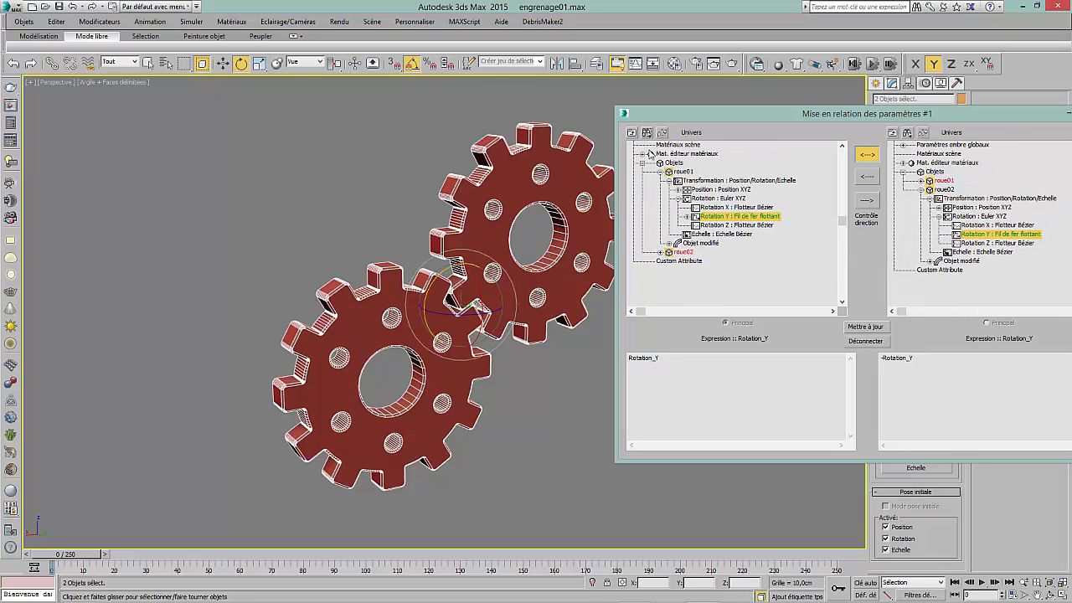
{"action": "left_click", "coordinate": [659, 252]}
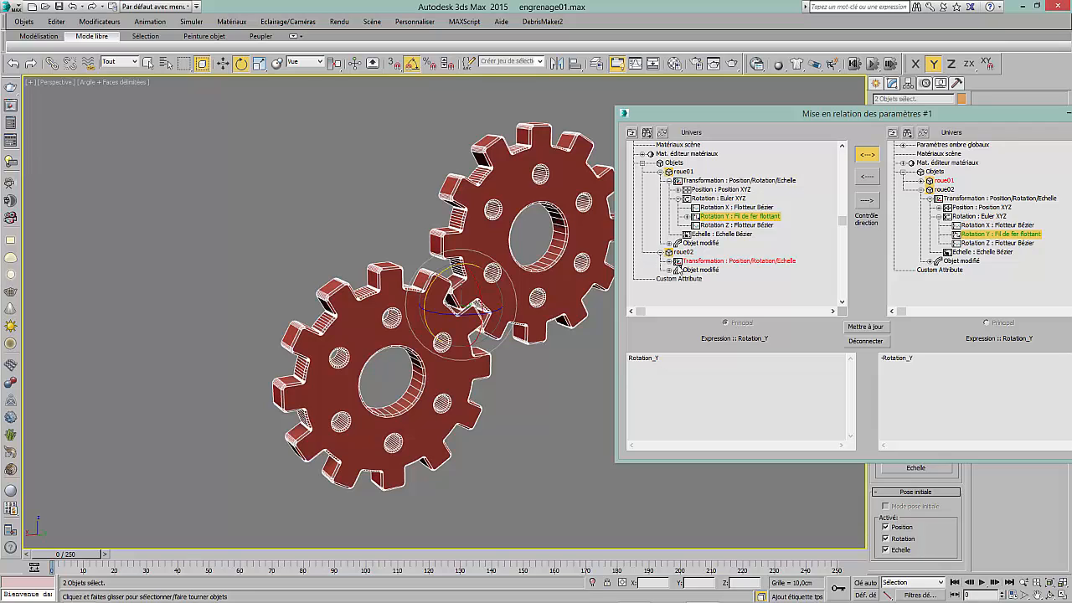
{"action": "left_click", "coordinate": [922, 181]}
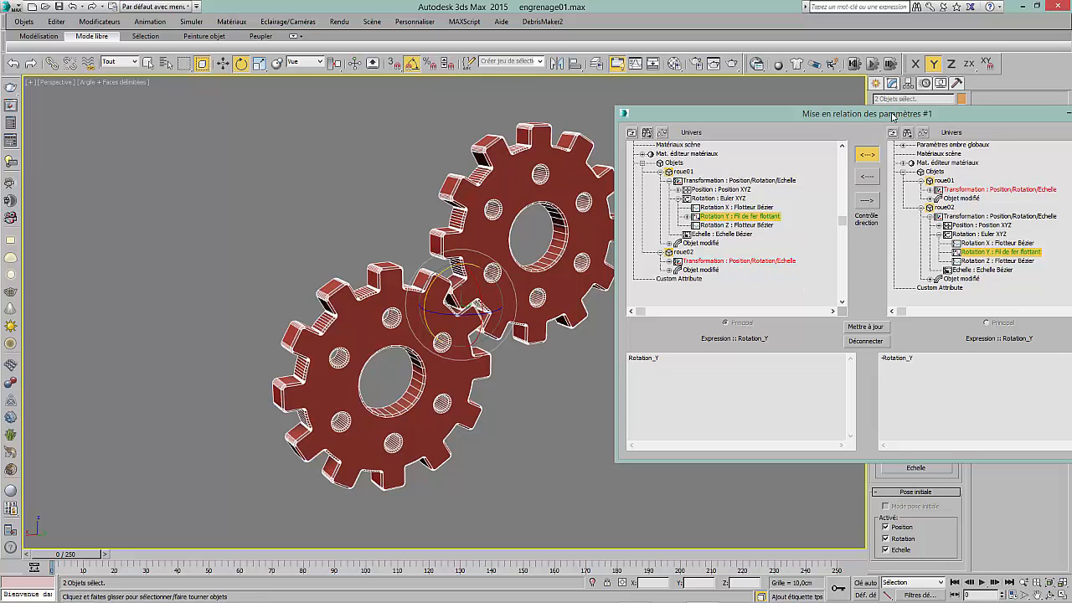
{"action": "left_click_drag", "start_coordinate": [893, 116], "coordinate": [593, 113]}
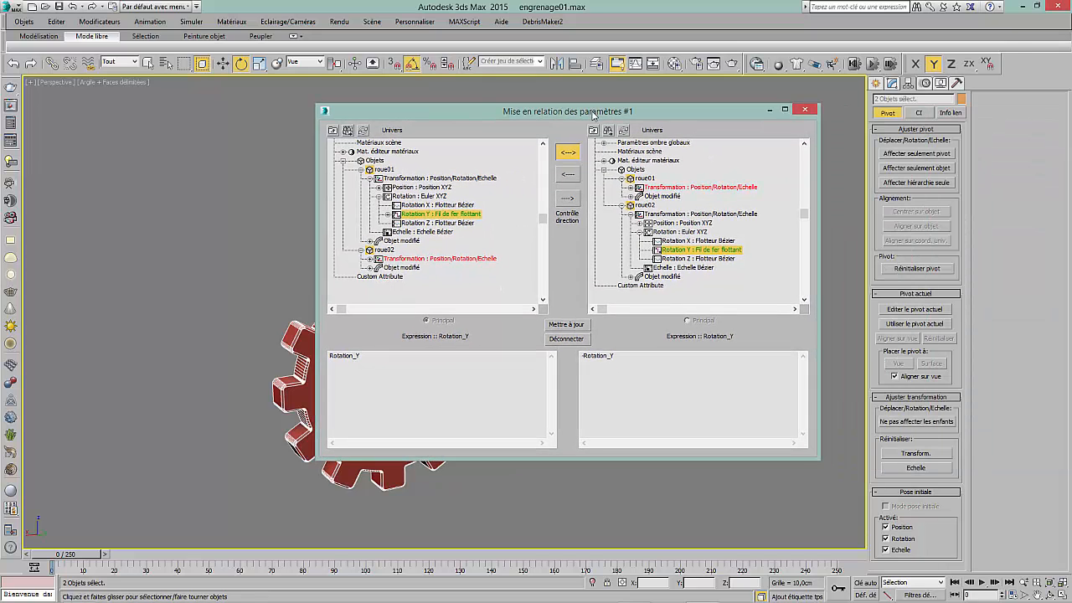
{"action": "left_click", "coordinate": [806, 111]}
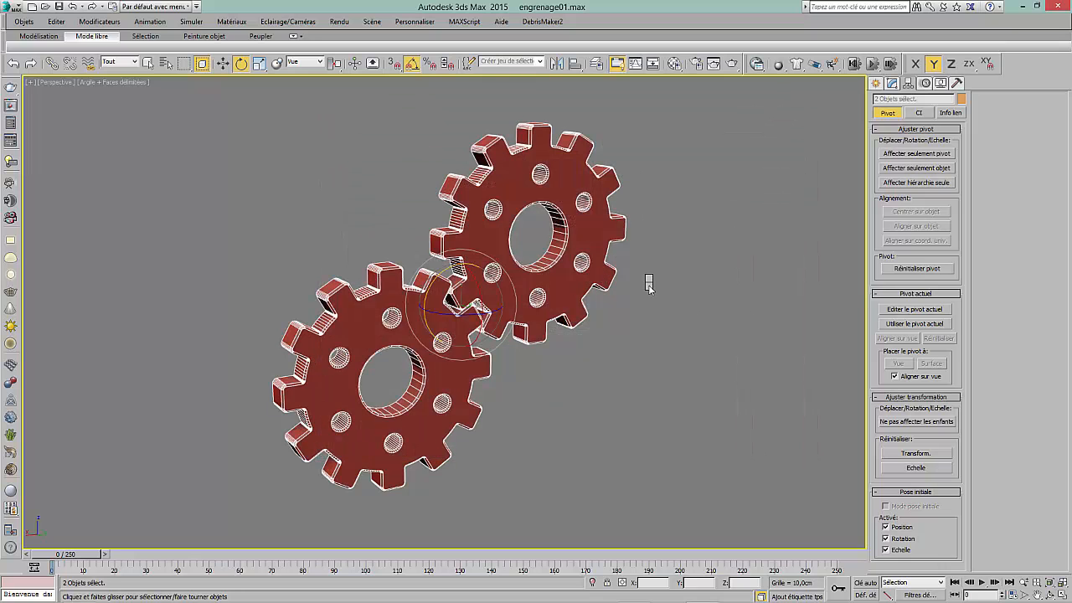
Step: Unhide all objects and select the third gear, roue003
{"action": "right_click", "coordinate": [646, 283]}
{"action": "left_click", "coordinate": [689, 256]}
{"action": "middle_click_drag", "start_coordinate": [676, 298], "coordinate": [601, 309]}
{"action": "left_click", "coordinate": [708, 283]}
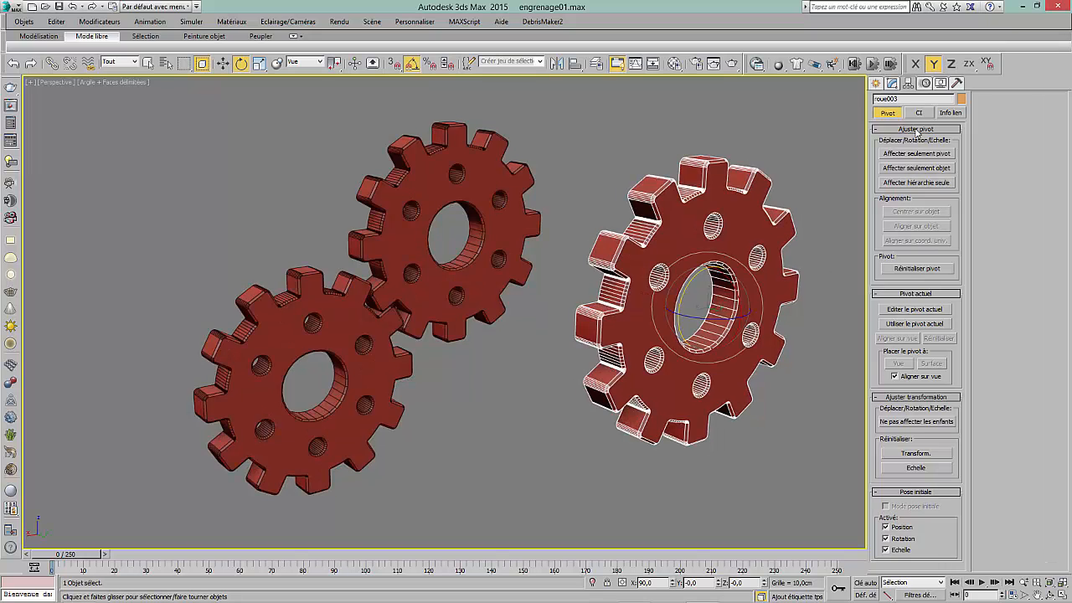
Step: Delete the six small circular hole splines around the centre from roue003's editable spline, keeping the central hole
{"action": "left_click", "coordinate": [892, 83]}
{"action": "left_click", "coordinate": [904, 136]}
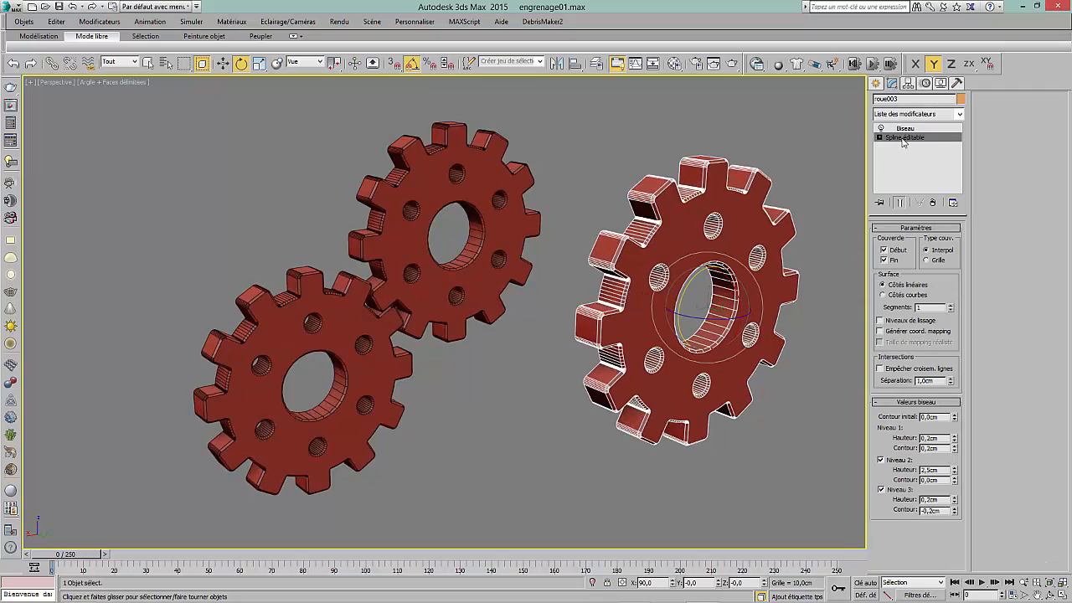
{"action": "middle_click_drag", "start_coordinate": [750, 335], "coordinate": [596, 314], "text": "alt"}
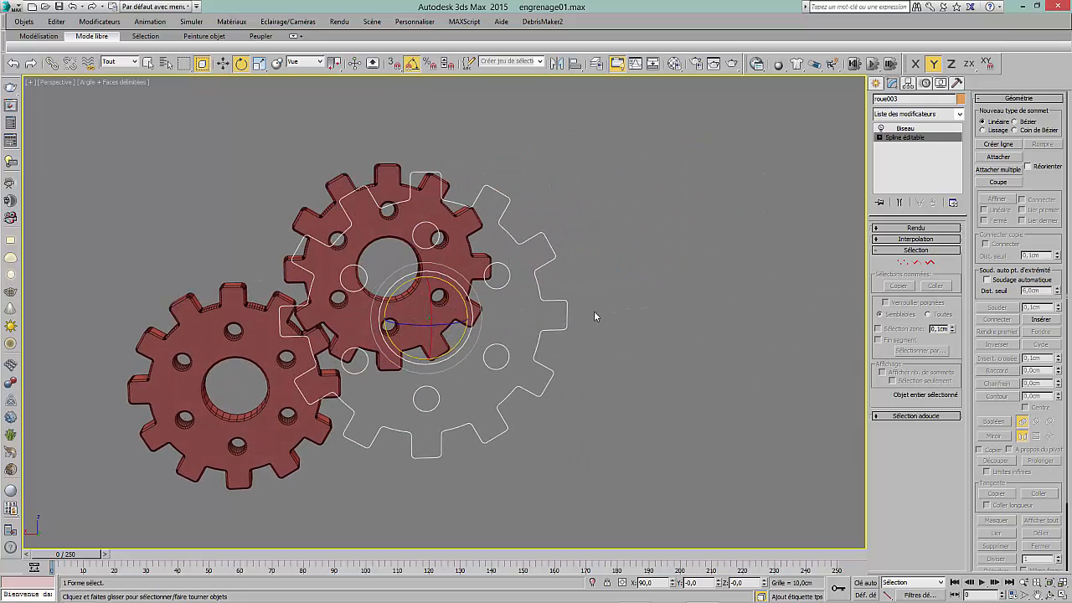
{"action": "left_click", "coordinate": [929, 262]}
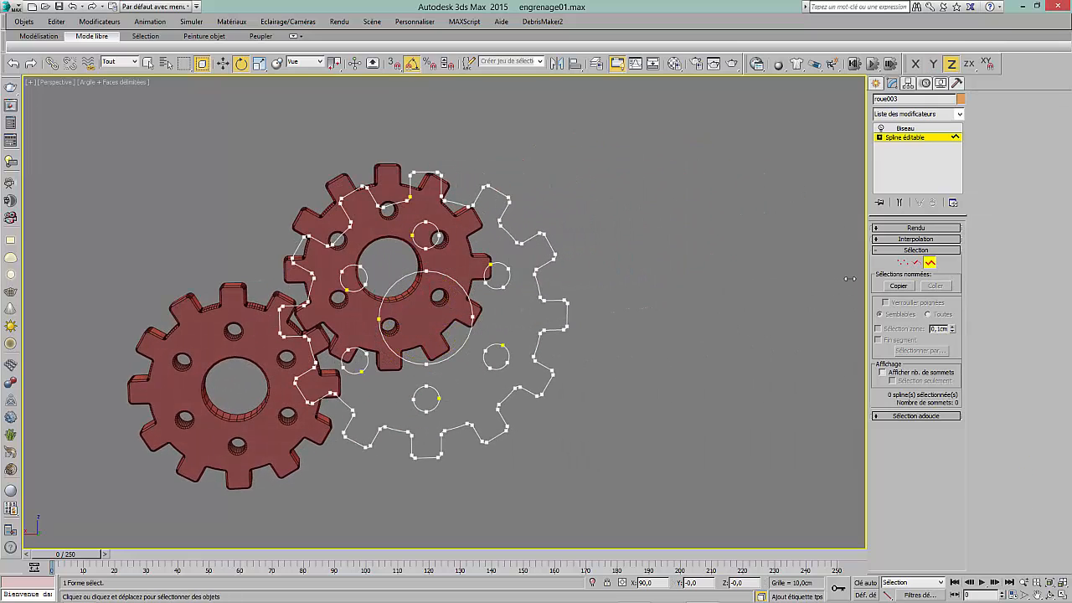
{"action": "left_click", "coordinate": [492, 287]}
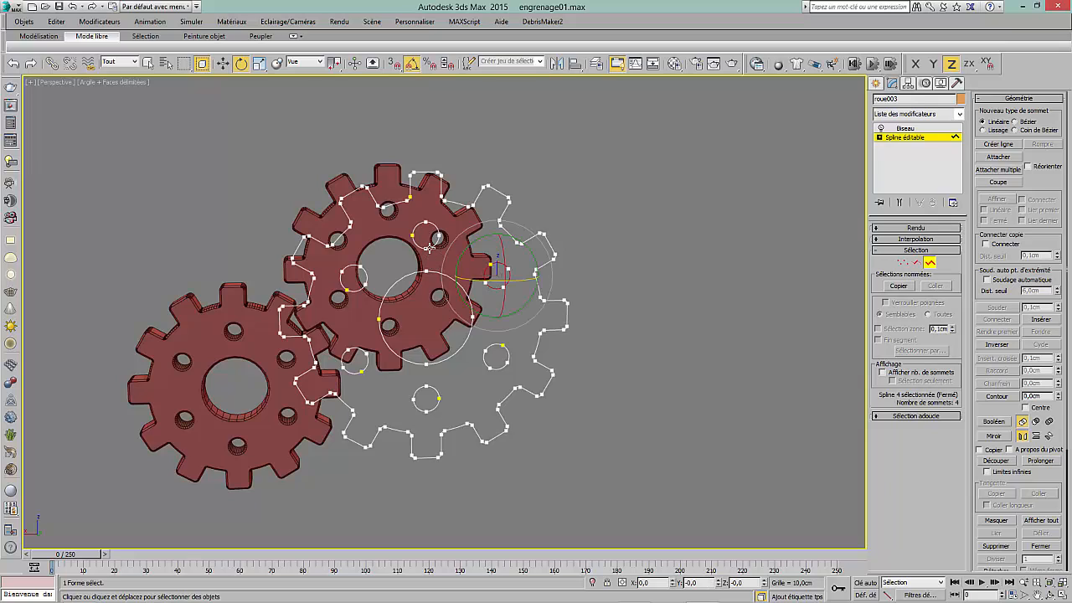
{"action": "left_click", "coordinate": [426, 244], "text": "ctrl"}
{"action": "left_click", "coordinate": [358, 289], "text": "ctrl"}
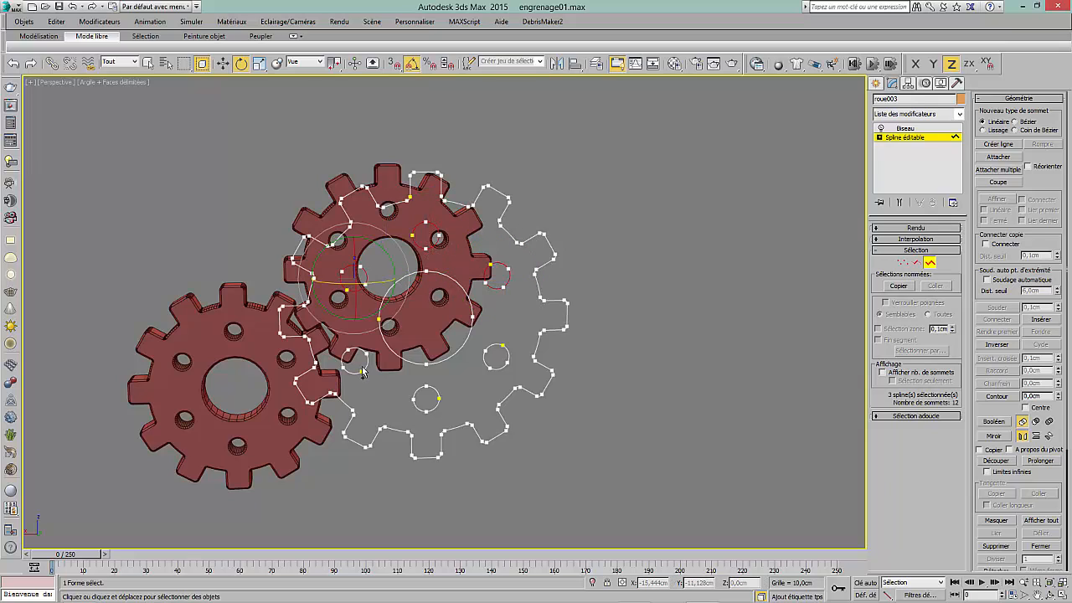
{"action": "left_click", "coordinate": [361, 371], "text": "ctrl"}
{"action": "left_click", "coordinate": [435, 408], "text": "ctrl"}
{"action": "key", "text": "Delete"}
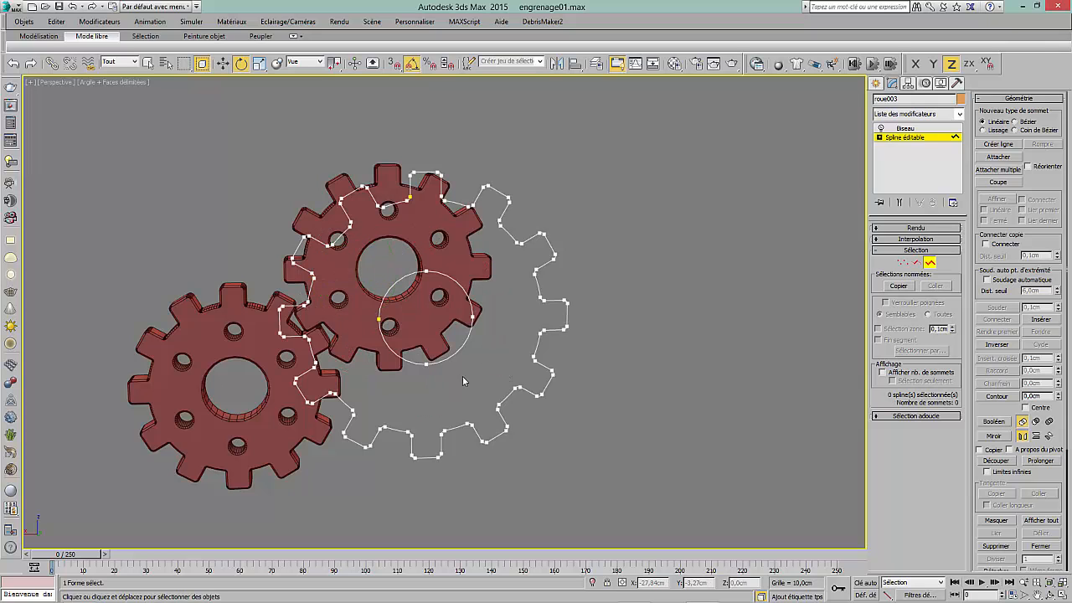
Step: Scale down roue003's outer toothed spline around the central hole without changing the hole's circle
{"action": "middle_click_drag", "start_coordinate": [467, 365], "coordinate": [500, 393], "text": "alt"}
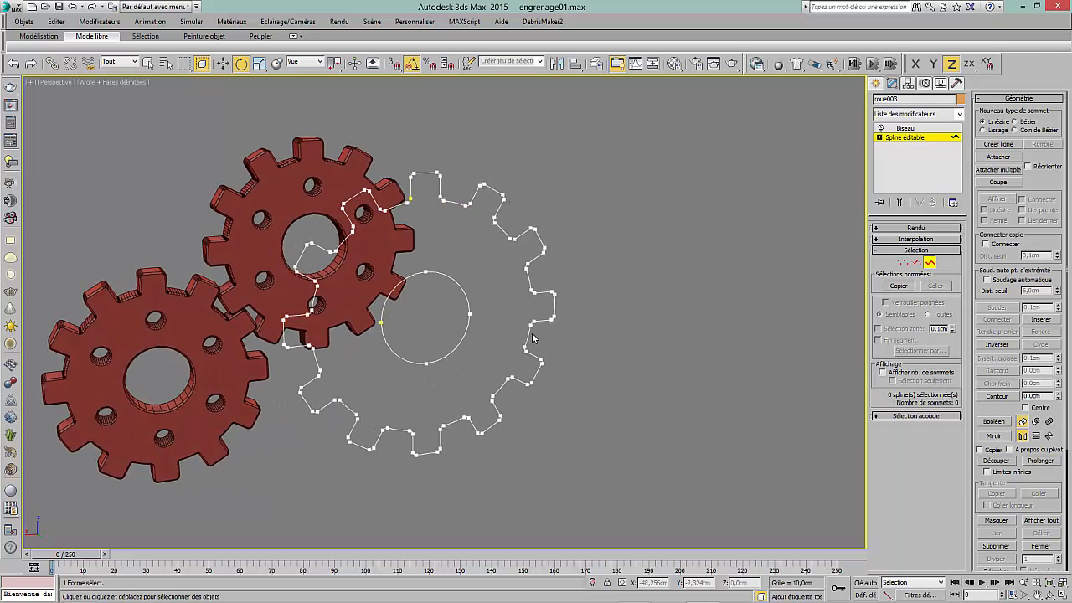
{"action": "left_click", "coordinate": [529, 336]}
{"action": "right_click", "coordinate": [438, 333]}
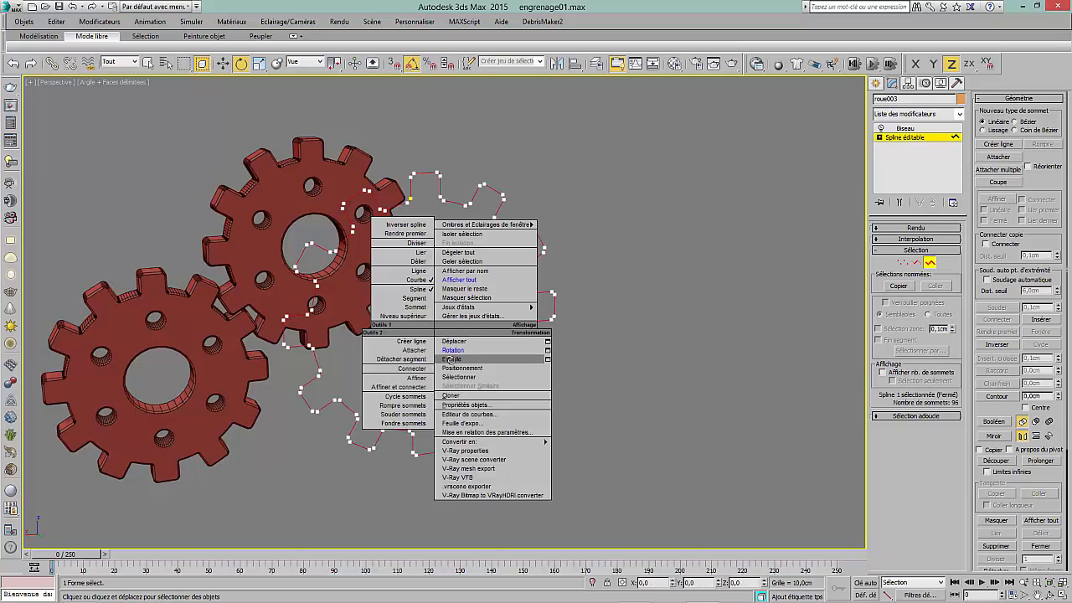
{"action": "left_click", "coordinate": [451, 358]}
{"action": "left_click_drag", "start_coordinate": [428, 315], "coordinate": [430, 342]}
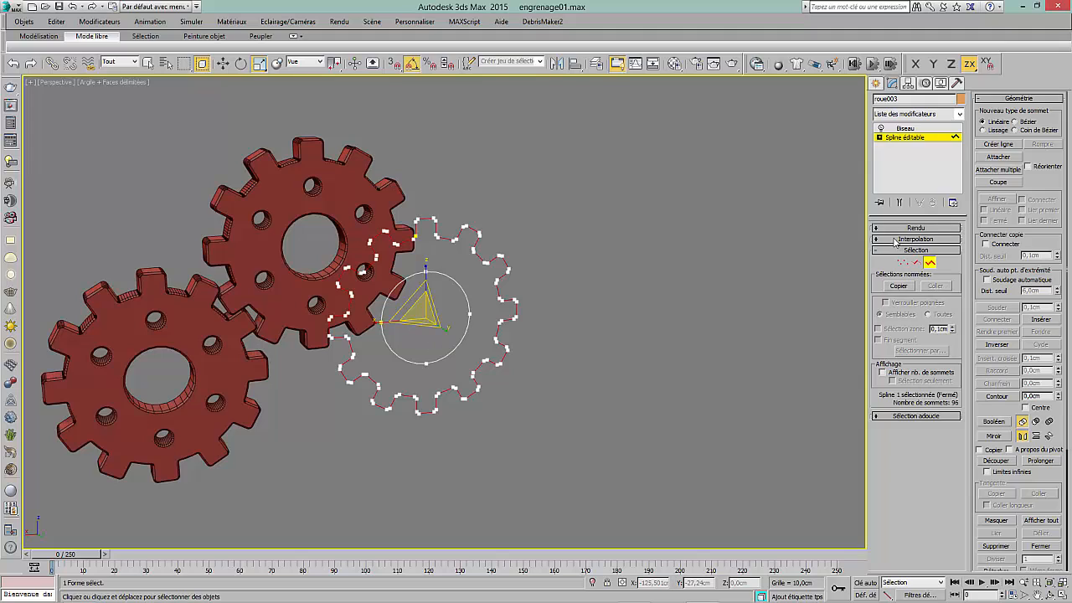
Step: Set the Biseau modifier's Niveau 2 height to 16,0 cm and scale roue003's profile in the ZX plane to about 54 %
{"action": "left_click", "coordinate": [904, 128]}
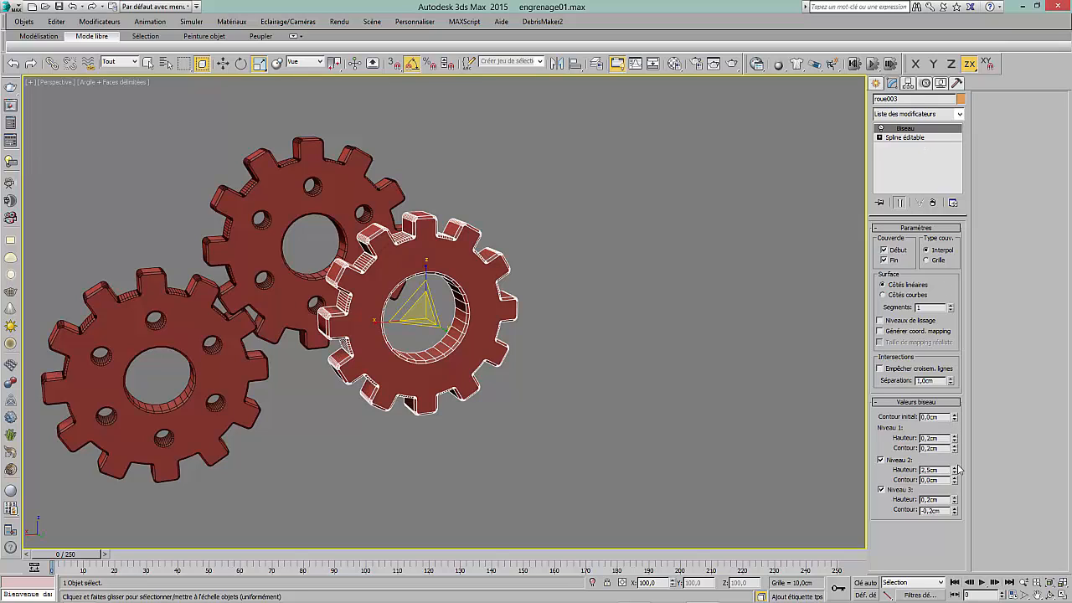
{"action": "left_click_drag", "start_coordinate": [955, 474], "coordinate": [955, 443]}
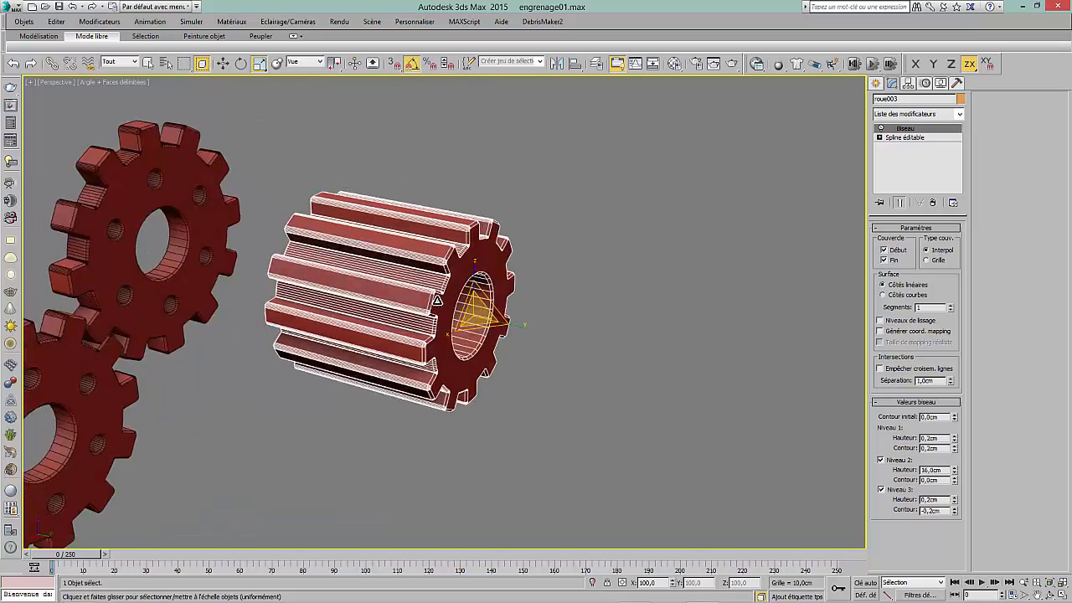
{"action": "middle_click_drag", "start_coordinate": [417, 299], "coordinate": [376, 294], "text": "alt"}
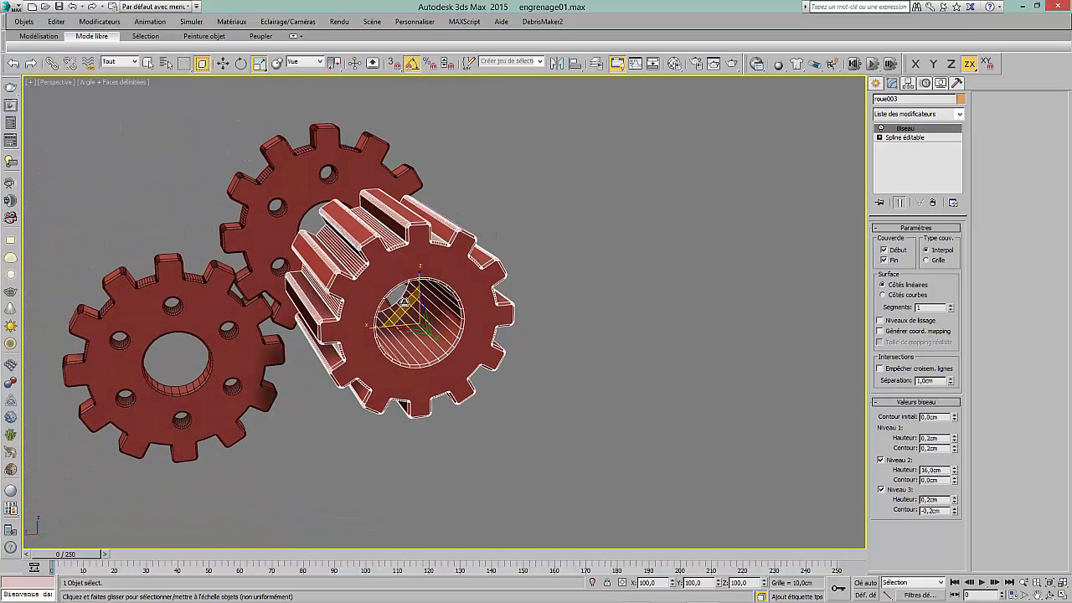
{"action": "left_click_drag", "start_coordinate": [404, 302], "coordinate": [398, 362]}
{"action": "middle_click_drag", "start_coordinate": [398, 362], "coordinate": [431, 328], "text": "alt"}
Step: Move the toothed cylinder along Y to the centre of roue02 and scale its profile in the ZX plane to about 41.7 %
{"action": "right_click", "coordinate": [430, 328]}
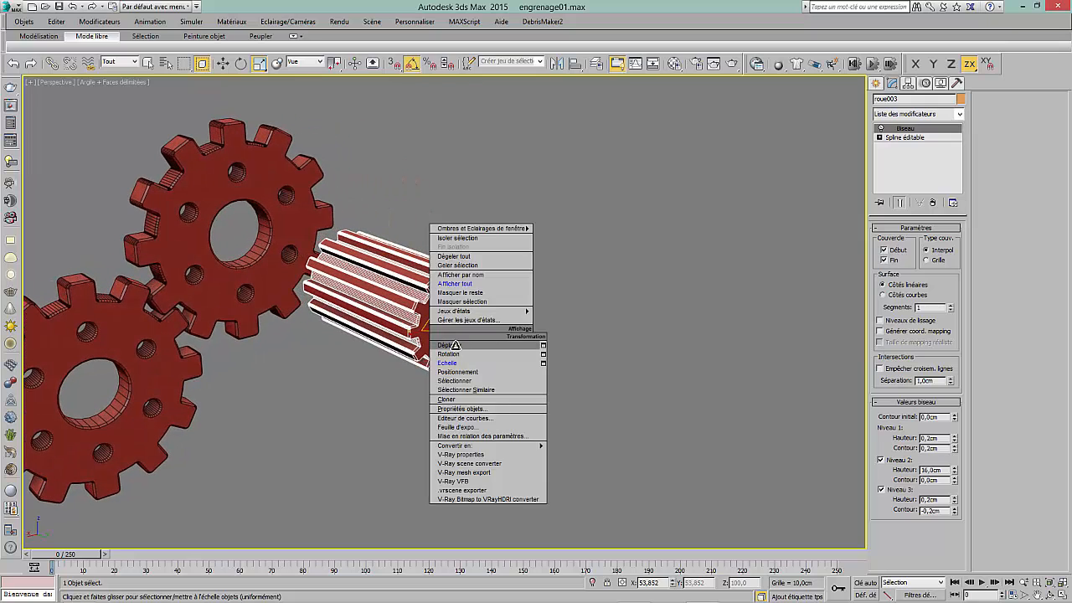
{"action": "left_click", "coordinate": [456, 343]}
{"action": "left_click_drag", "start_coordinate": [479, 334], "coordinate": [330, 273]}
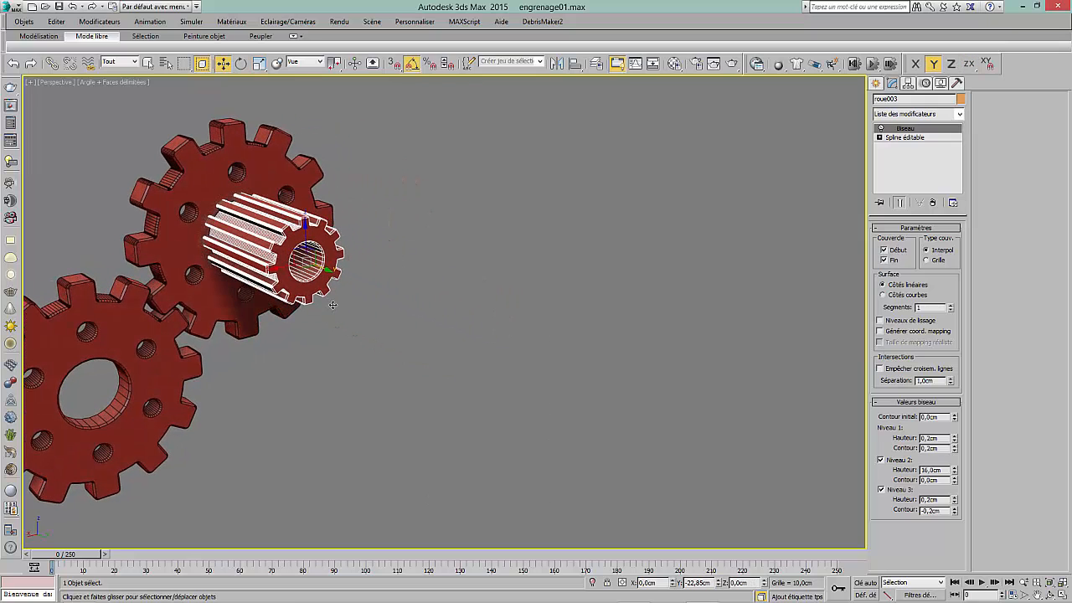
{"action": "right_click", "coordinate": [315, 271]}
{"action": "left_click", "coordinate": [331, 301]}
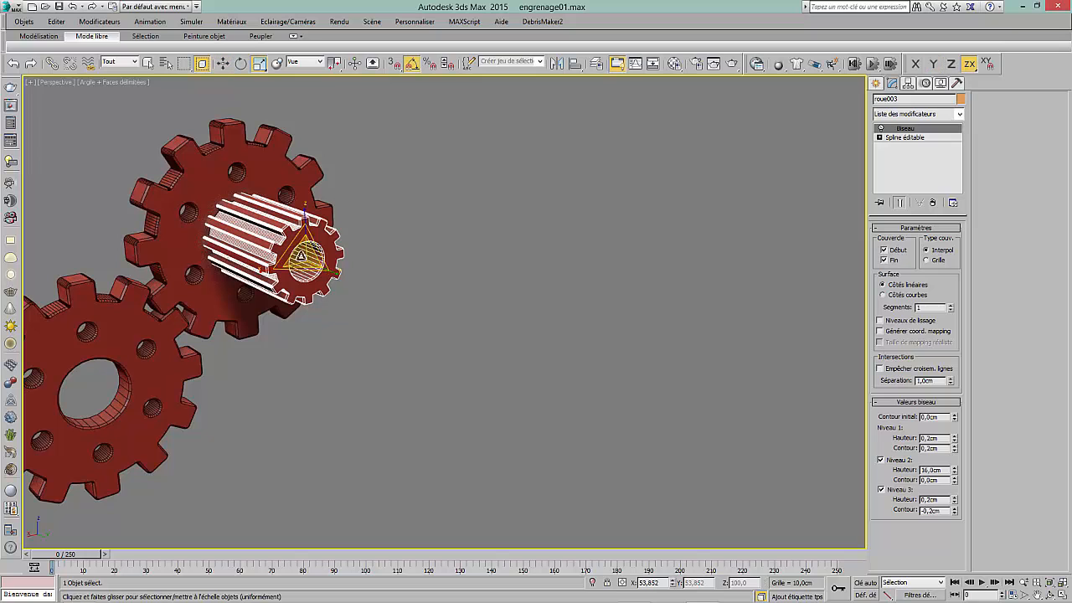
{"action": "left_click_drag", "start_coordinate": [298, 253], "coordinate": [307, 283]}
Step: Set the toothed cylinder's Biseau Niveau 2 height to 12,0 cm and its surface segments to 13
{"action": "middle_click_drag", "start_coordinate": [306, 283], "coordinate": [418, 317], "text": "alt"}
{"action": "middle_click_drag", "start_coordinate": [419, 317], "coordinate": [534, 306]}
{"action": "scroll", "coordinate": [515, 234], "scroll_direction": "up", "scroll_amount": 3}
{"action": "middle_click_drag", "start_coordinate": [513, 235], "coordinate": [697, 216], "text": "alt"}
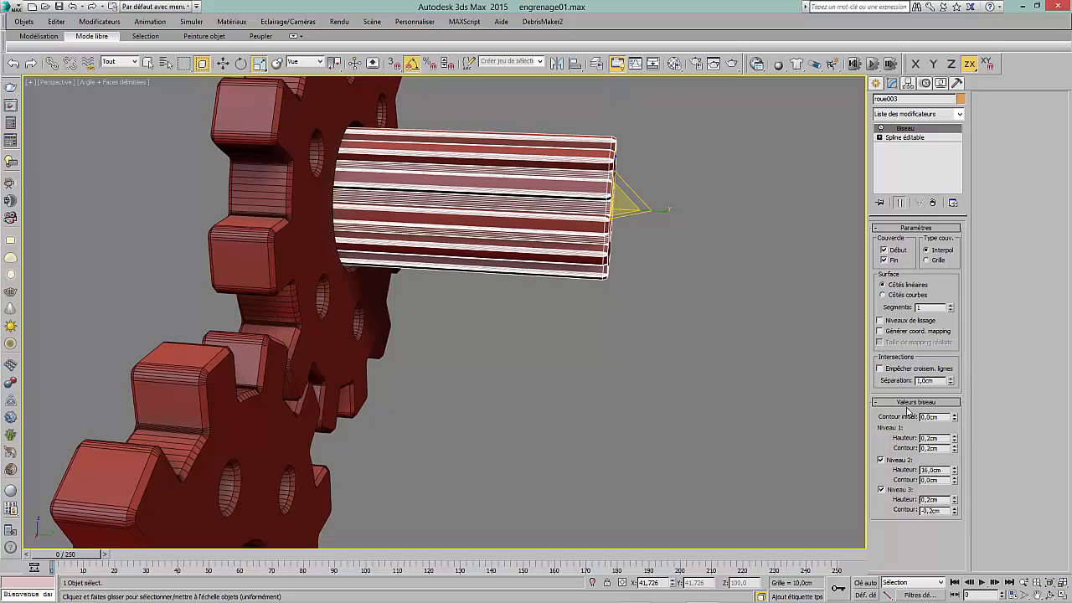
{"action": "middle_click_drag", "start_coordinate": [598, 294], "coordinate": [536, 318], "text": "alt"}
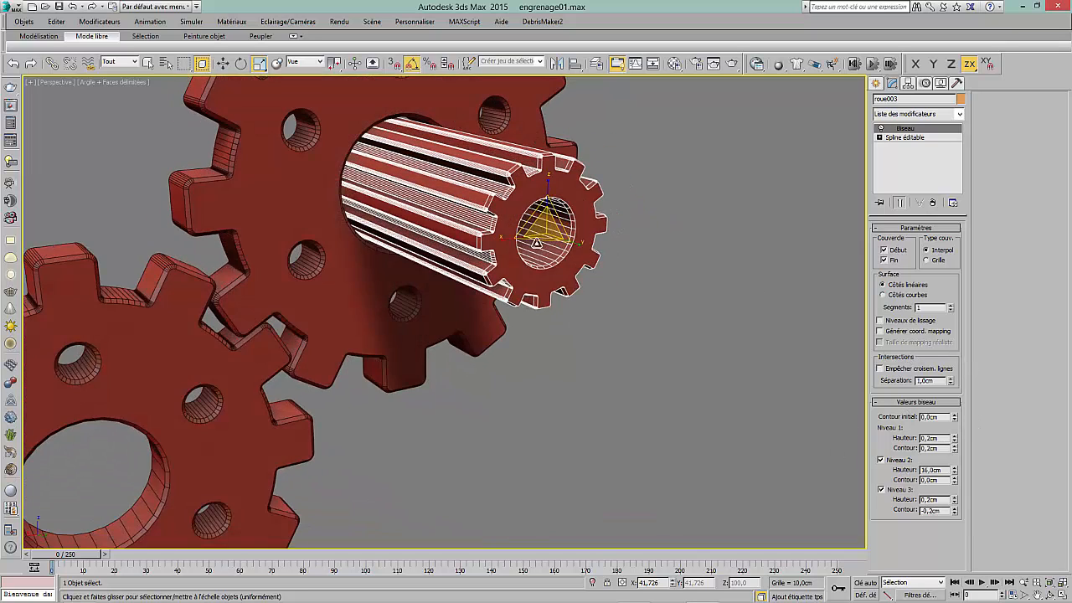
{"action": "left_click_drag", "start_coordinate": [955, 474], "coordinate": [954, 471]}
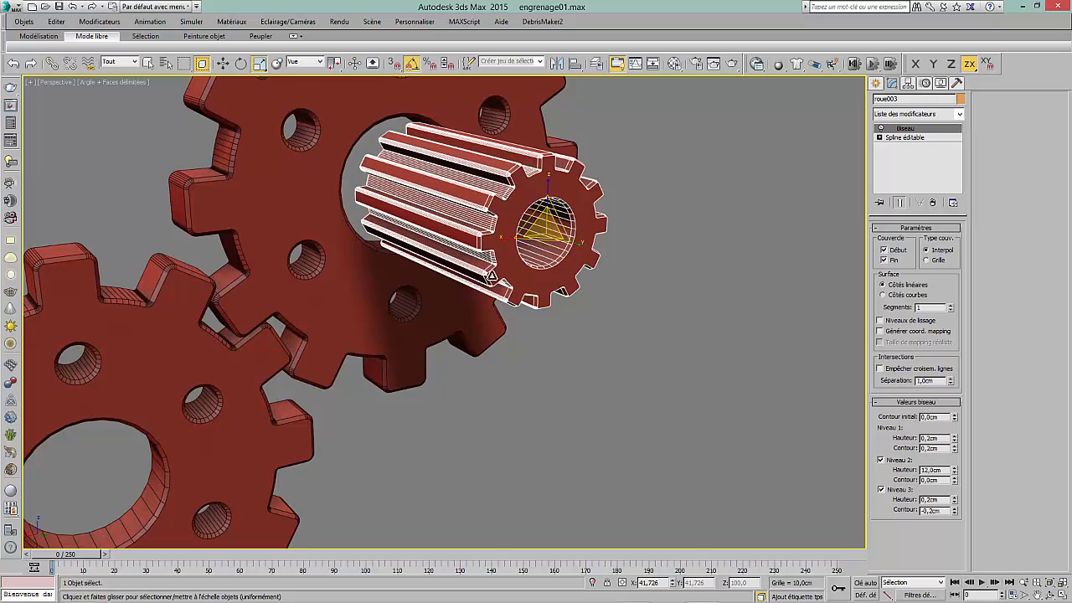
{"action": "middle_click_drag", "start_coordinate": [492, 276], "coordinate": [512, 258], "text": "alt"}
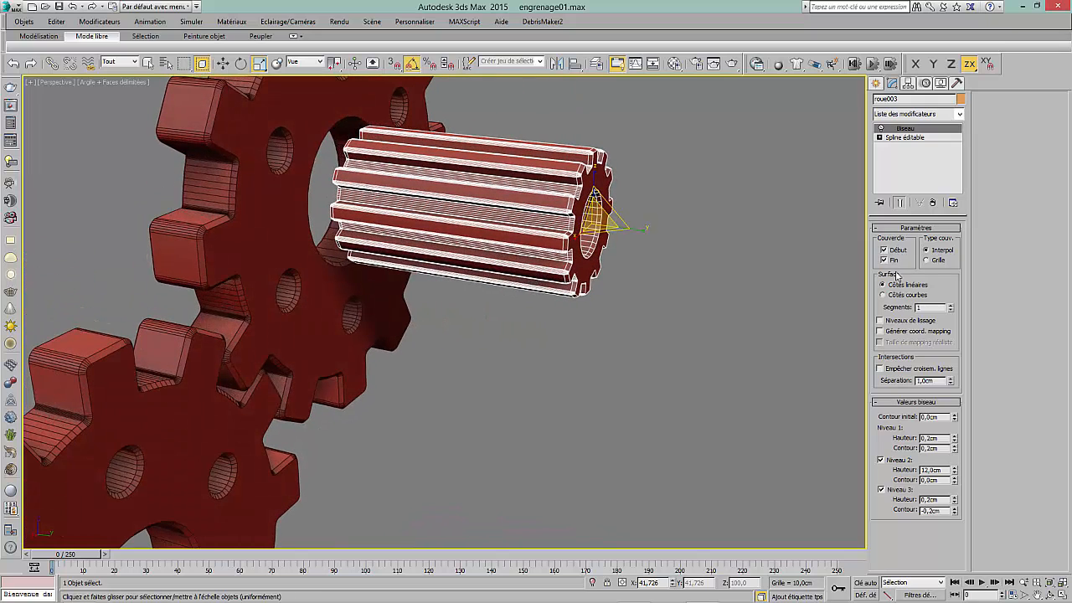
{"action": "left_click_drag", "start_coordinate": [951, 308], "coordinate": [951, 309]}
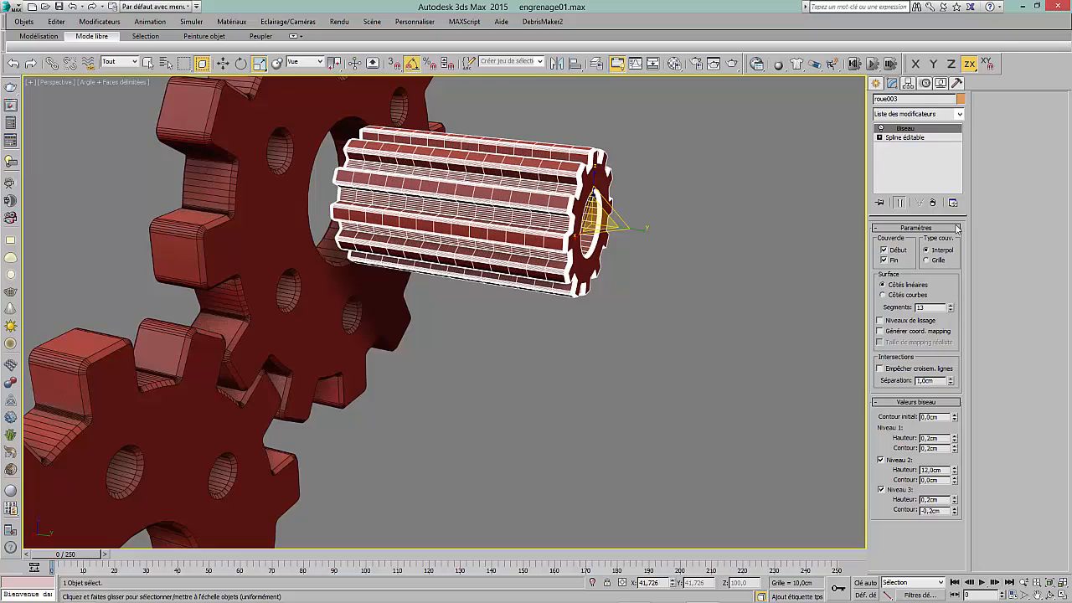
Step: Apply a Torsion modifier to the toothed cylinder with an angle of 209,5
{"action": "left_click", "coordinate": [959, 113]}
{"action": "left_click_drag", "start_coordinate": [959, 139], "coordinate": [984, 407]}
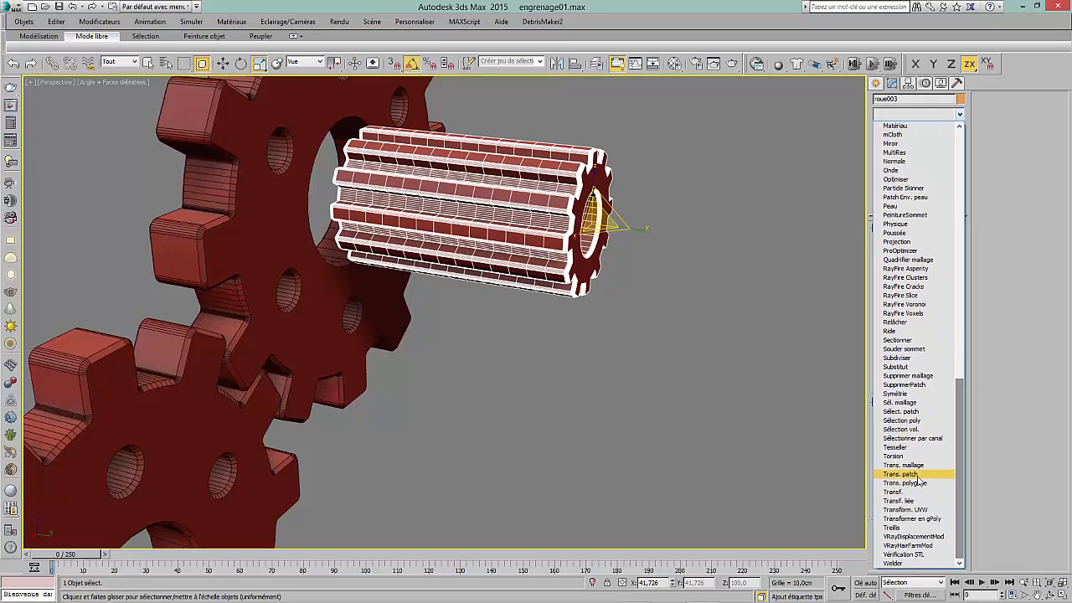
{"action": "left_click", "coordinate": [895, 456]}
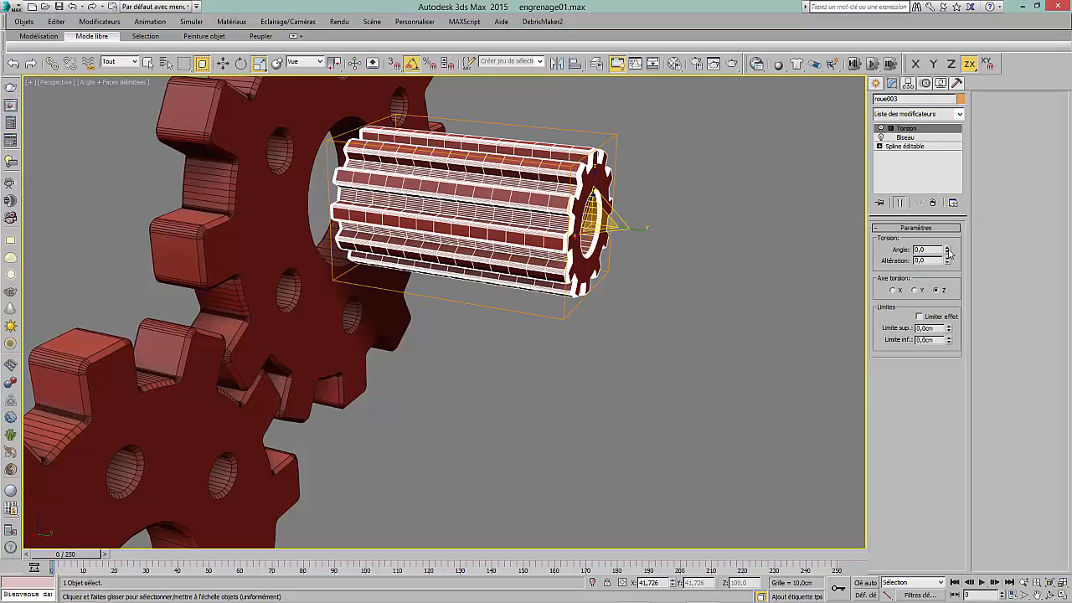
{"action": "left_click_drag", "start_coordinate": [948, 253], "coordinate": [930, 14]}
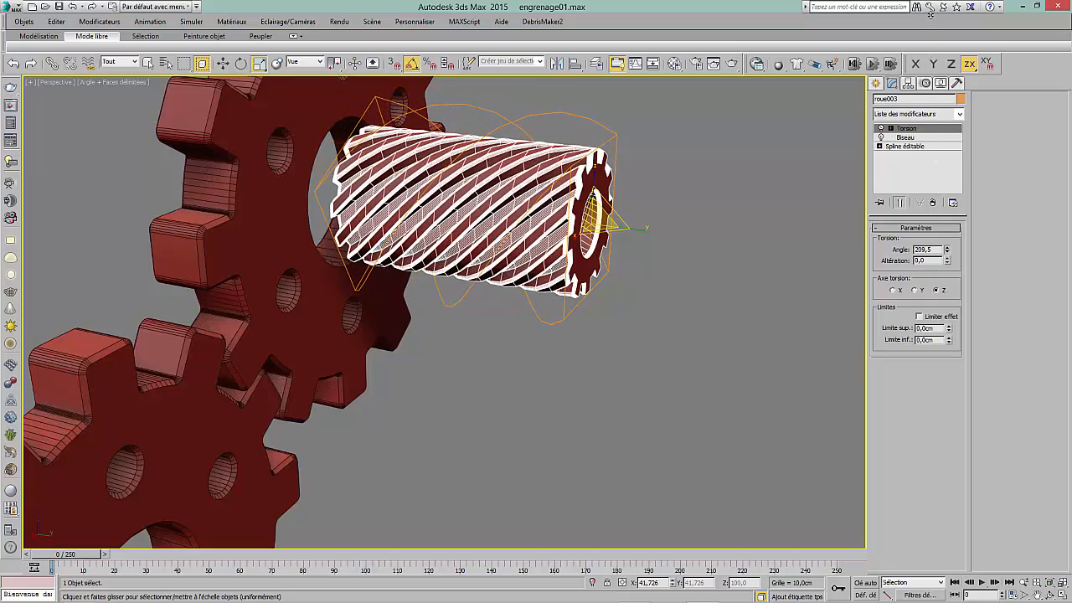
{"action": "mouse_move", "coordinate": [496, 224]}
{"action": "middle_mouse_down", "text": "alt"}
{"action": "mouse_move", "coordinate": [469, 201]}
{"action": "mouse_move", "coordinate": [457, 251]}
{"action": "mouse_move", "coordinate": [451, 239]}
{"action": "mouse_move", "coordinate": [524, 231]}
{"action": "mouse_move", "coordinate": [508, 216]}
{"action": "middle_mouse_up", "text": "alt"}
Step: Try rotating the twisted cylinder roue003 about its Y axis inside roue02
{"action": "left_click", "coordinate": [695, 178]}
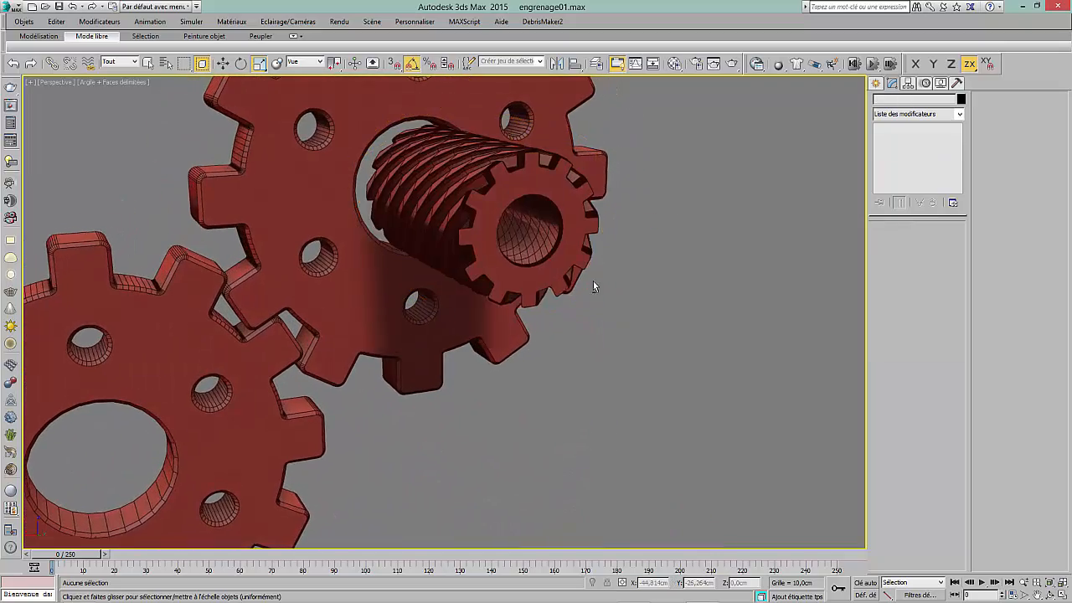
{"action": "mouse_move", "coordinate": [593, 281]}
{"action": "middle_mouse_down", "text": "alt"}
{"action": "mouse_move", "coordinate": [670, 275]}
{"action": "mouse_move", "coordinate": [587, 276]}
{"action": "mouse_move", "coordinate": [596, 293]}
{"action": "middle_mouse_up", "text": "alt"}
{"action": "left_click", "coordinate": [519, 283]}
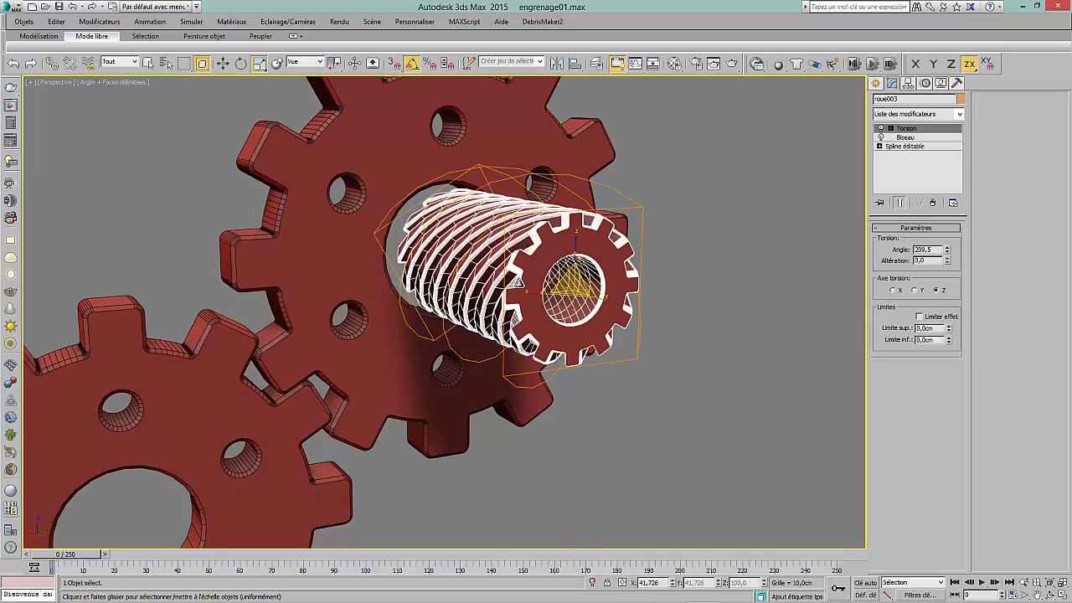
{"action": "left_click", "coordinate": [351, 278]}
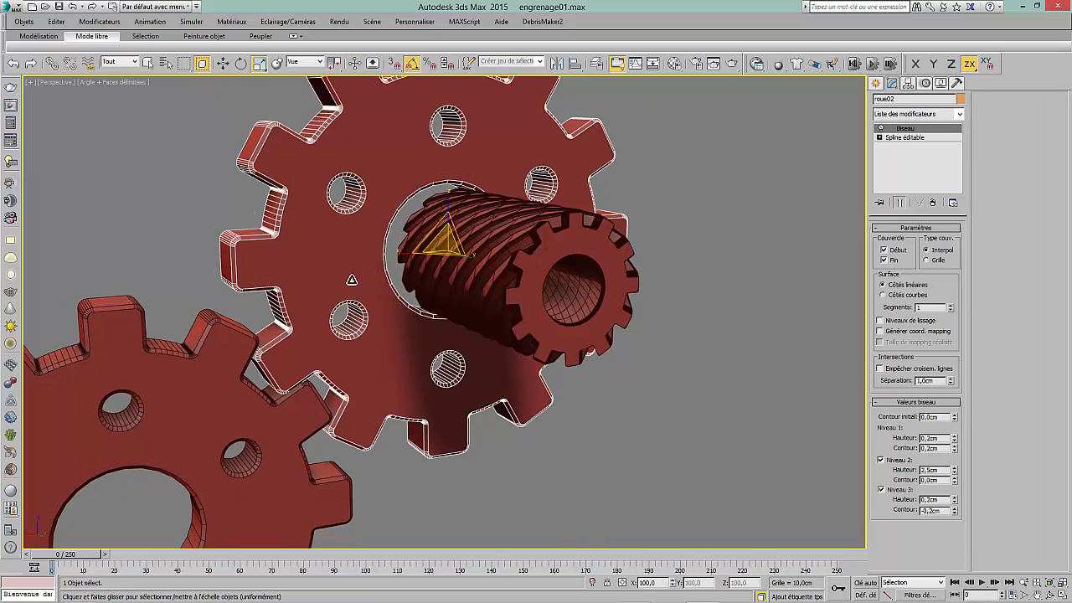
{"action": "left_click", "coordinate": [522, 253]}
{"action": "right_click", "coordinate": [521, 252]}
{"action": "left_click", "coordinate": [544, 269]}
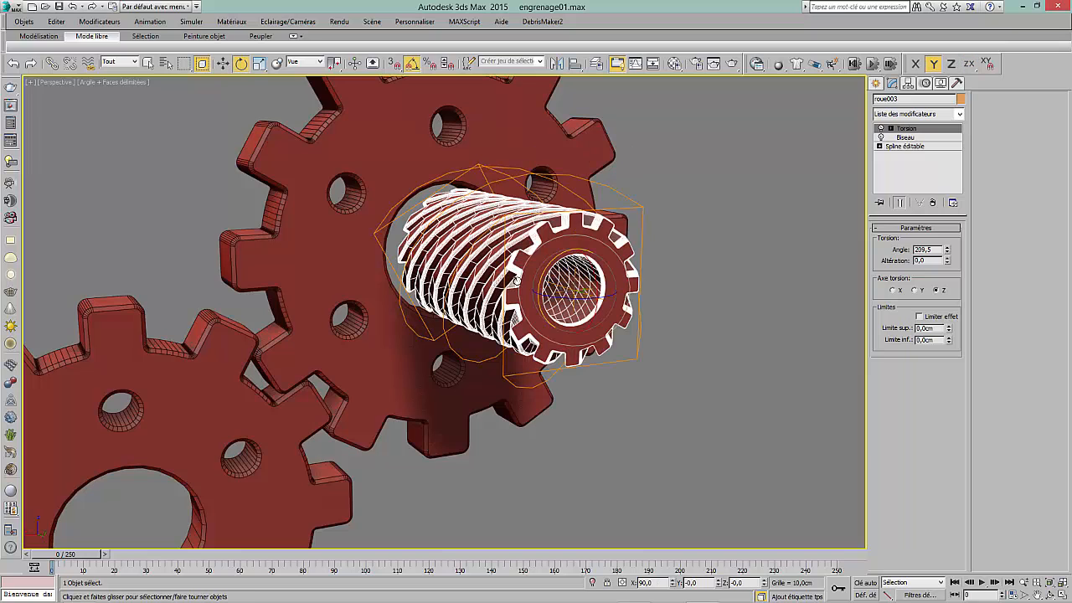
{"action": "left_click_drag", "start_coordinate": [549, 269], "coordinate": [578, 233]}
Step: Try moving the twisted cylinder along the Y axis through the centre of roue02
{"action": "right_click", "coordinate": [579, 261]}
{"action": "left_click", "coordinate": [595, 272]}
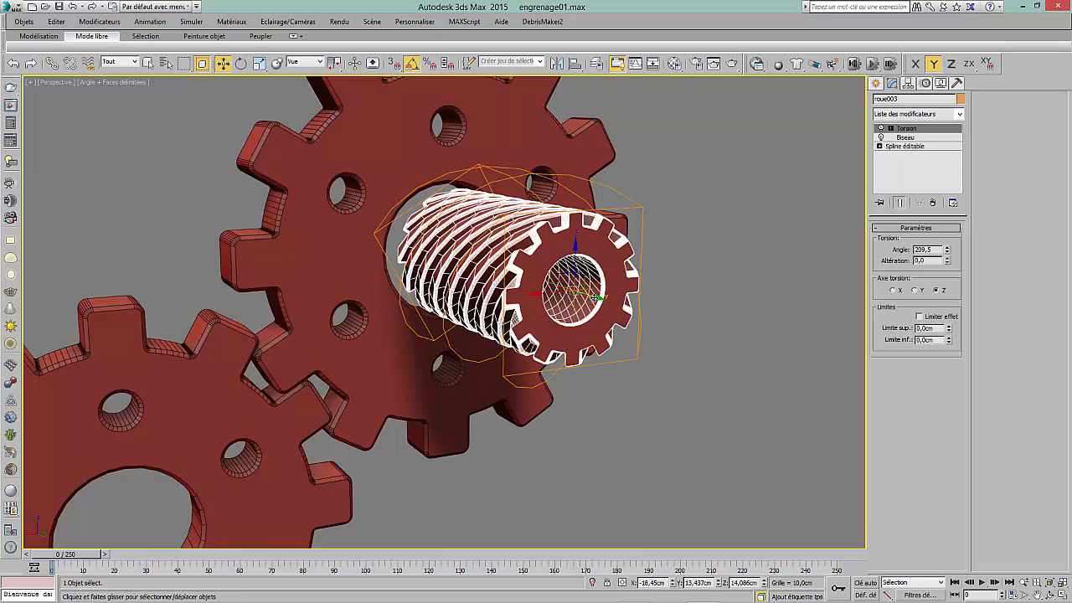
{"action": "mouse_move", "coordinate": [595, 297]}
{"action": "left_mouse_down"}
{"action": "mouse_move", "coordinate": [479, 315]}
{"action": "mouse_move", "coordinate": [688, 323]}
{"action": "mouse_move", "coordinate": [526, 270]}
{"action": "mouse_move", "coordinate": [586, 282]}
{"action": "mouse_move", "coordinate": [641, 316]}
{"action": "mouse_move", "coordinate": [590, 303]}
{"action": "left_mouse_up"}
{"action": "middle_click_drag", "start_coordinate": [591, 303], "coordinate": [541, 273], "text": "alt"}
{"action": "left_click", "coordinate": [639, 193]}
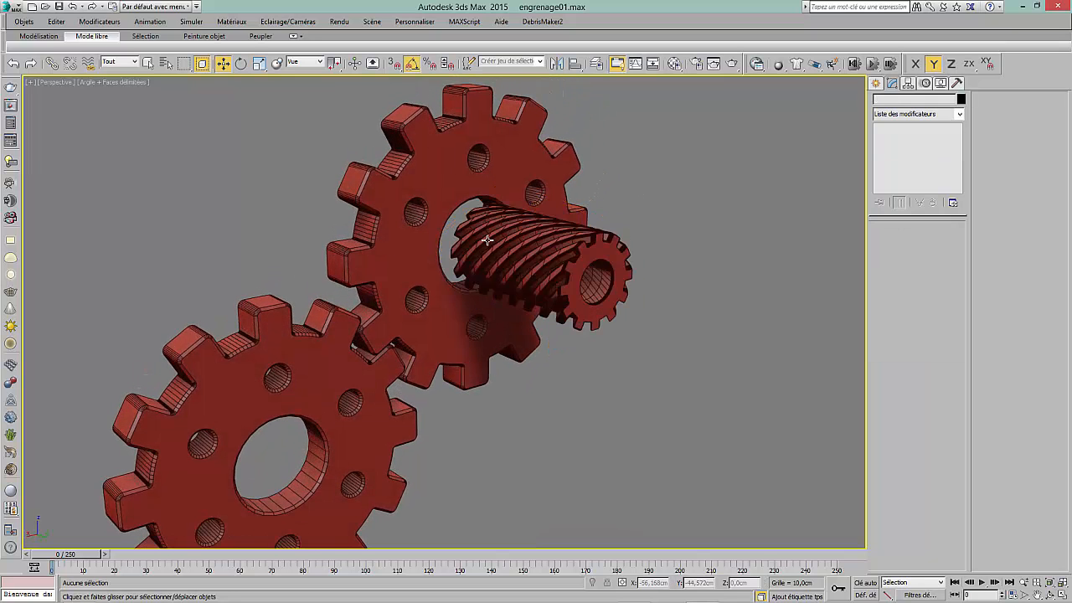
Step: Open parameter wiring between roue003's Rotation Y and roue02's Rotation Y
{"action": "left_click", "coordinate": [433, 235]}
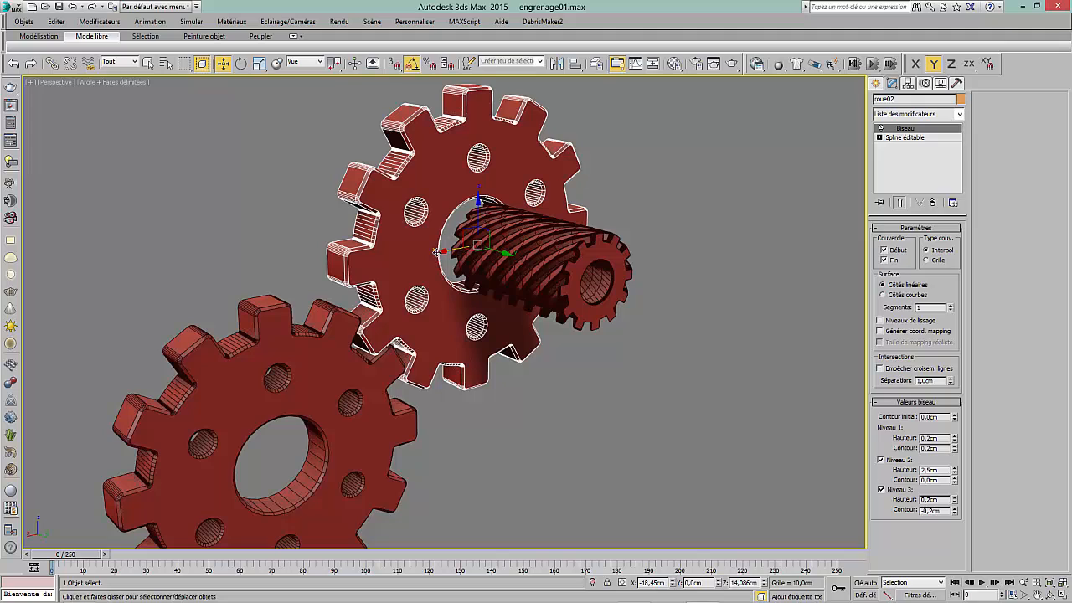
{"action": "left_click", "coordinate": [526, 251]}
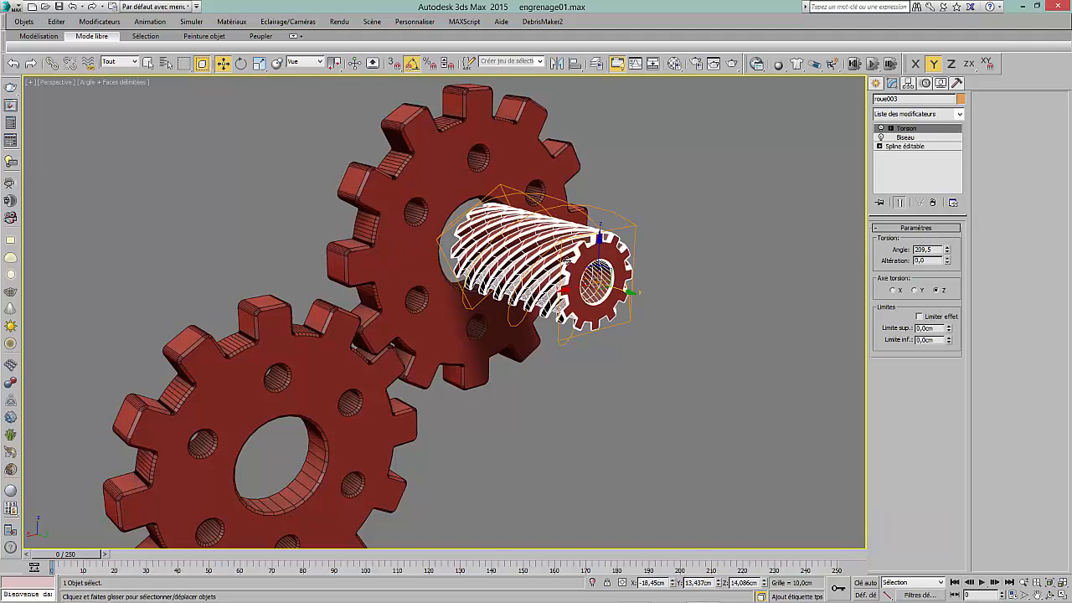
{"action": "right_click", "coordinate": [564, 256]}
{"action": "mouse_move", "coordinate": [618, 374]}
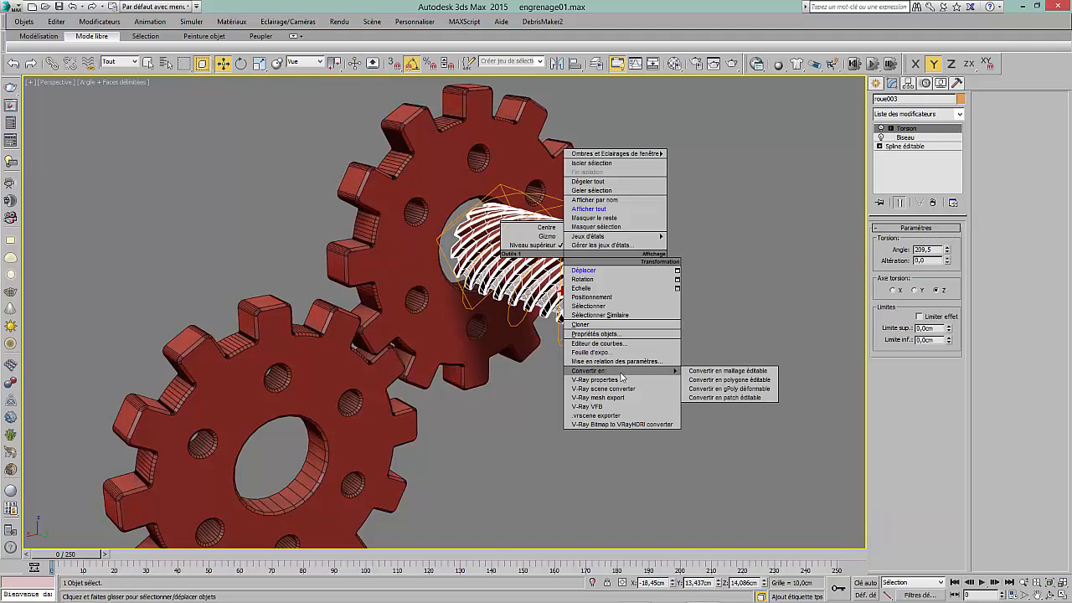
{"action": "left_click", "coordinate": [616, 361]}
{"action": "mouse_move", "coordinate": [608, 290]}
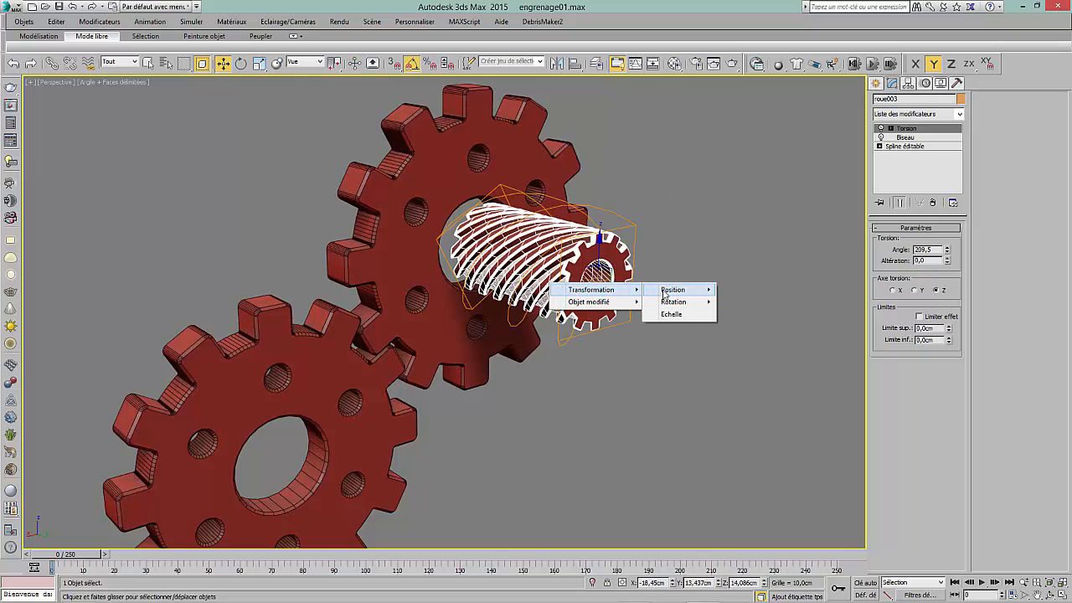
{"action": "mouse_move", "coordinate": [682, 303]}
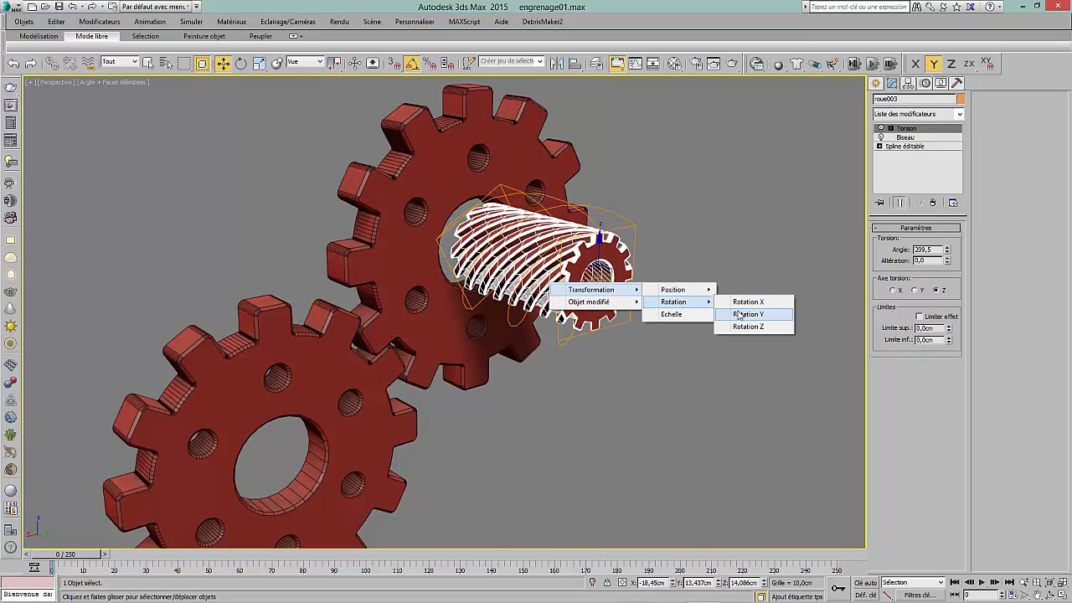
{"action": "left_click", "coordinate": [738, 315]}
{"action": "left_click", "coordinate": [414, 250]}
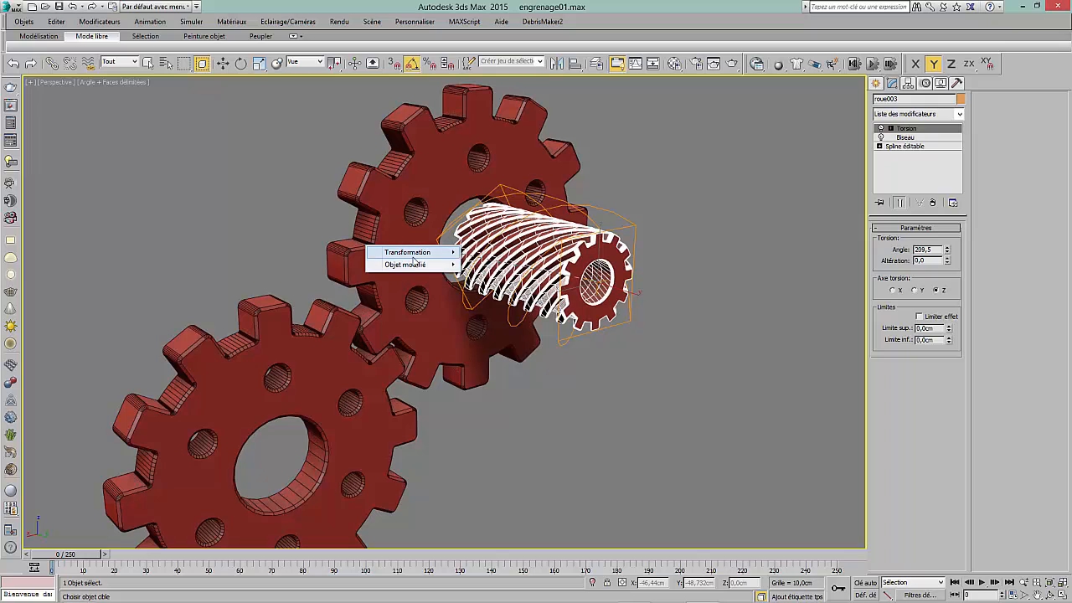
{"action": "mouse_move", "coordinate": [413, 256]}
{"action": "mouse_move", "coordinate": [492, 265]}
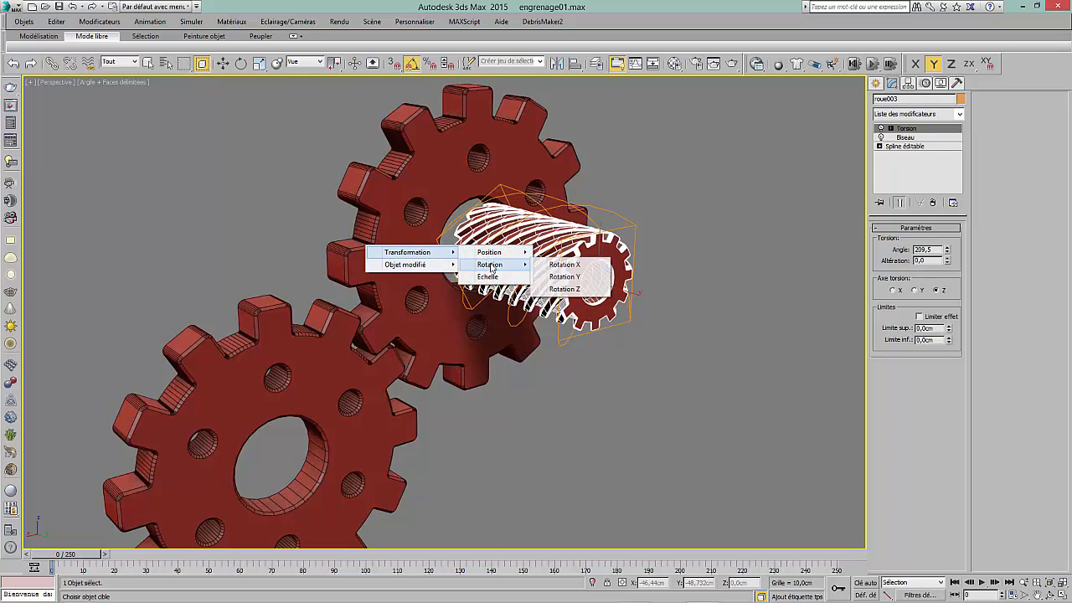
{"action": "left_click", "coordinate": [564, 276]}
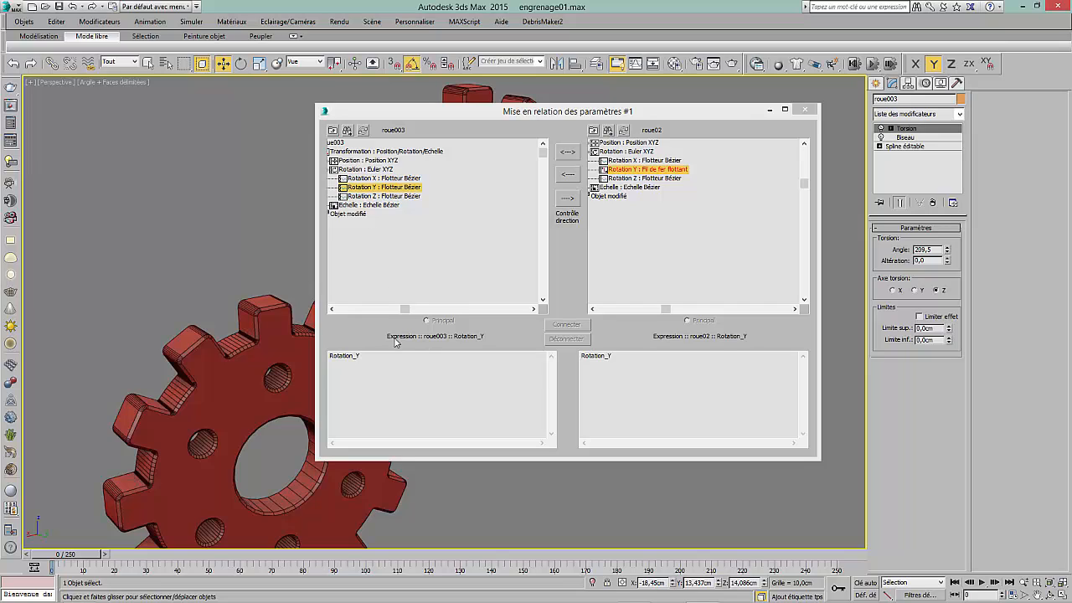
Step: Set roue003's expression to -Rotation_Y and connect the two Y rotations in both directions
{"action": "left_click", "coordinate": [331, 356]}
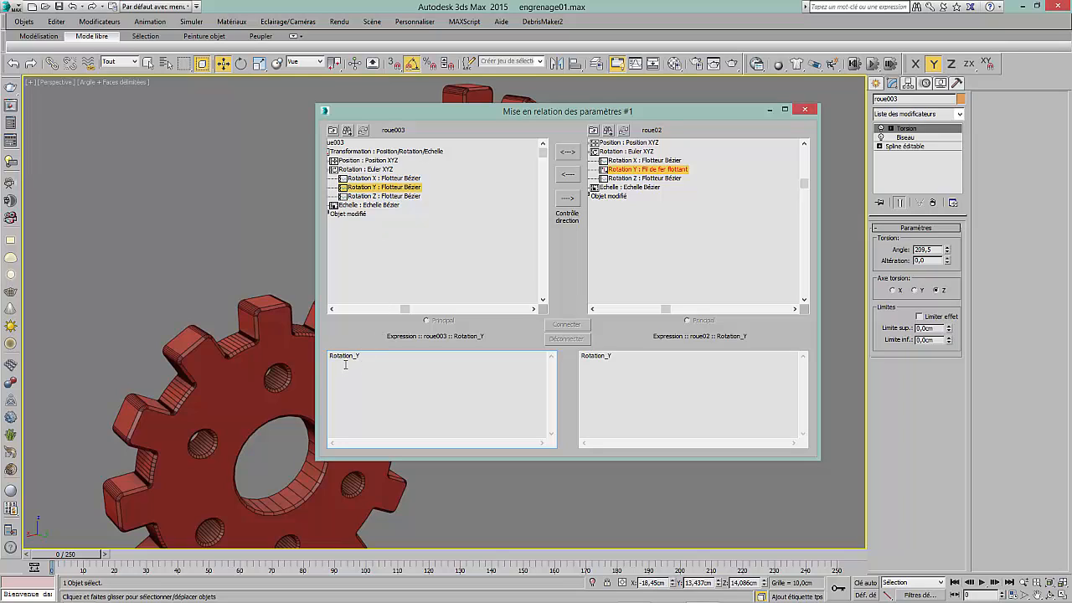
{"action": "type", "text": "-"}
{"action": "left_click", "coordinate": [569, 152]}
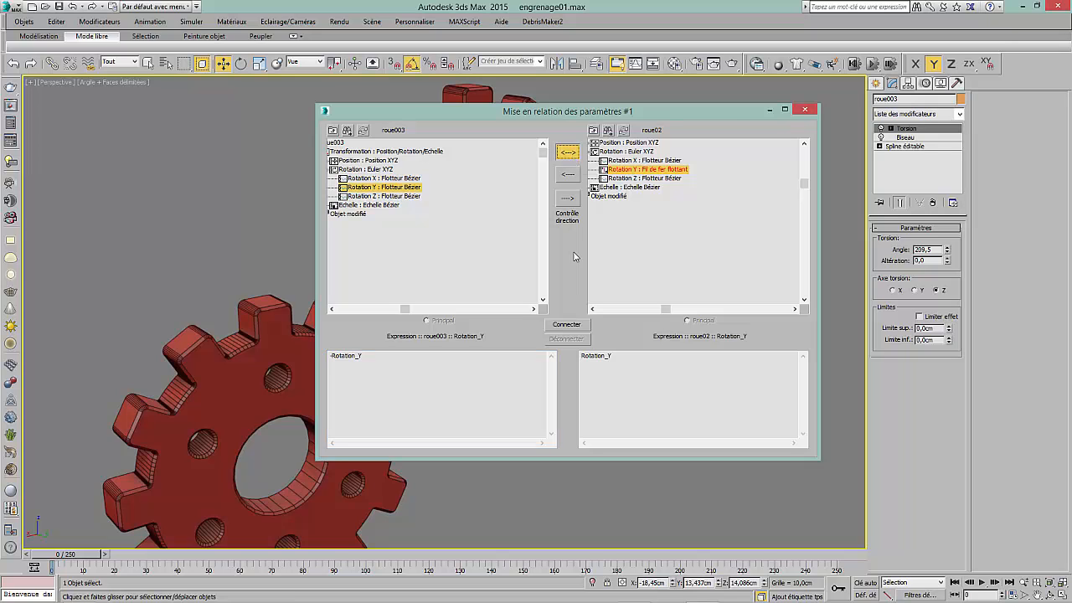
{"action": "left_click", "coordinate": [566, 325]}
{"action": "left_click_drag", "start_coordinate": [566, 117], "coordinate": [978, 337]}
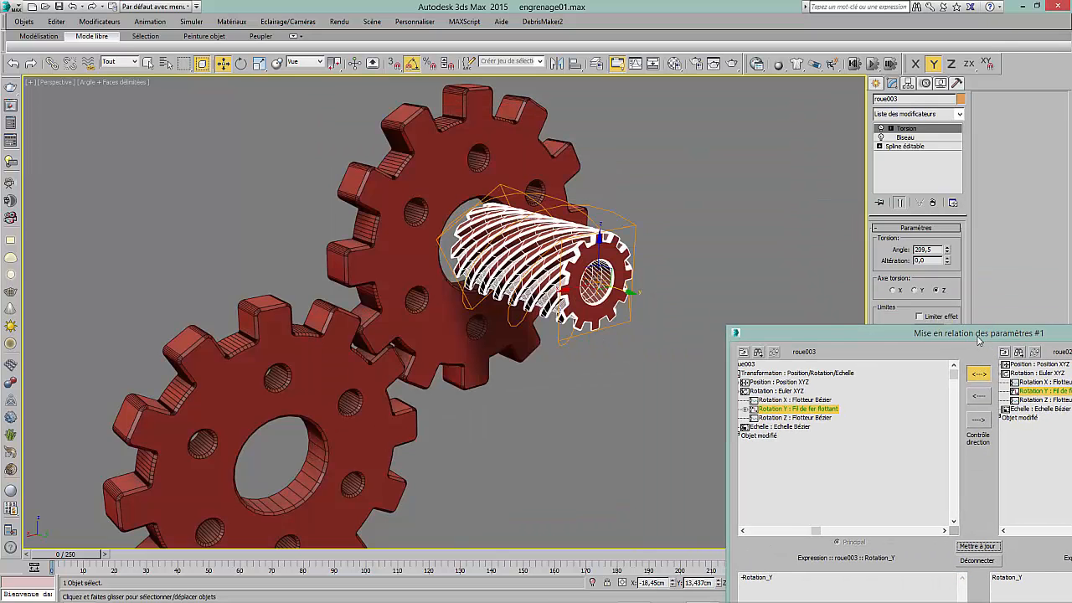
Step: Test the rotation wiring by turning roue01 about its Y axis, then cancel the rotation
{"action": "left_click", "coordinate": [428, 209]}
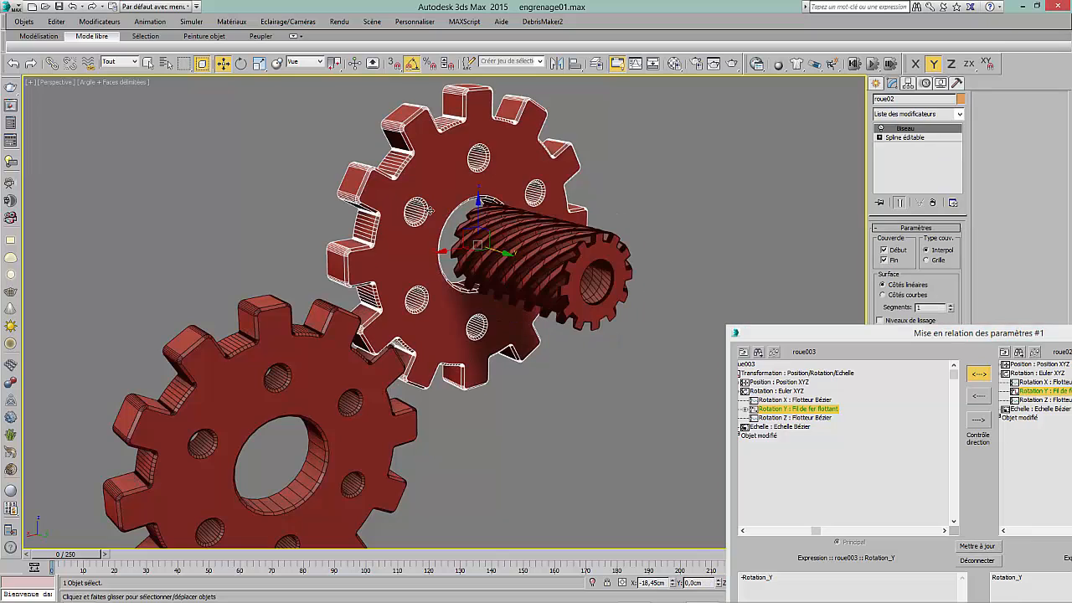
{"action": "left_click", "coordinate": [345, 369]}
{"action": "right_click", "coordinate": [345, 368]}
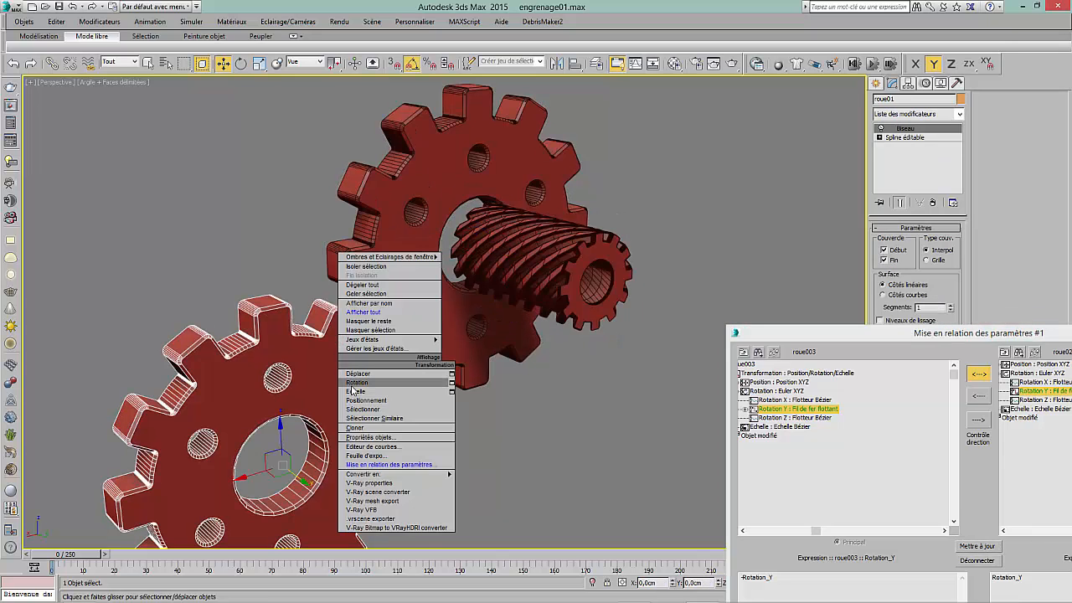
{"action": "left_click", "coordinate": [352, 390]}
{"action": "left_click_drag", "start_coordinate": [289, 423], "coordinate": [334, 404]}
{"action": "right_click", "coordinate": [334, 404]}
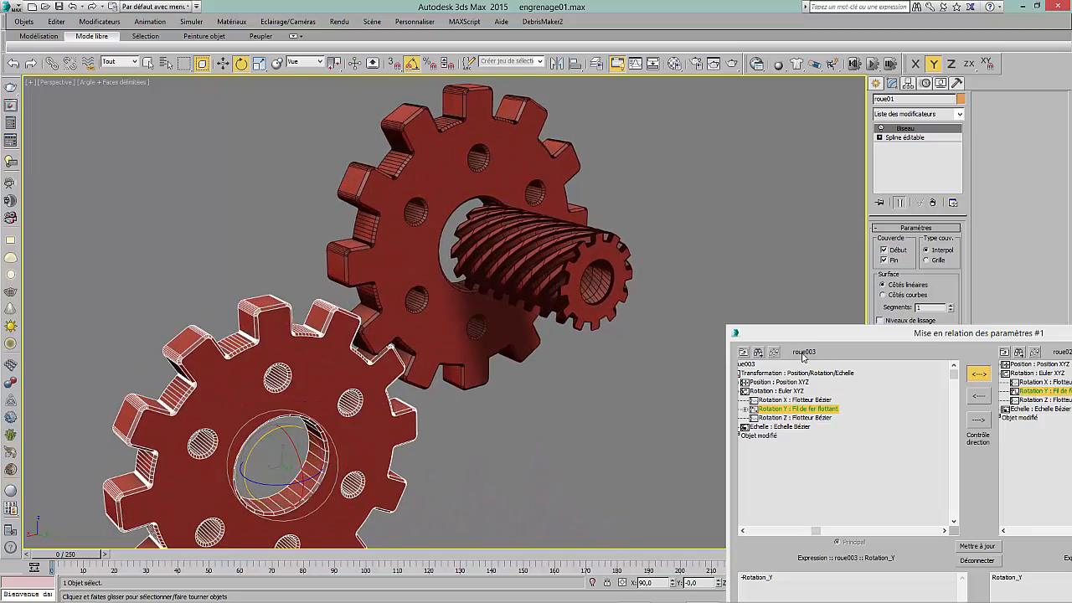
Step: Change roue003's wiring expression to Rotation_Y, update the connection and test it by rotating roue01 about Y
{"action": "left_click", "coordinate": [813, 333]}
{"action": "left_click_drag", "start_coordinate": [813, 333], "coordinate": [765, 106]}
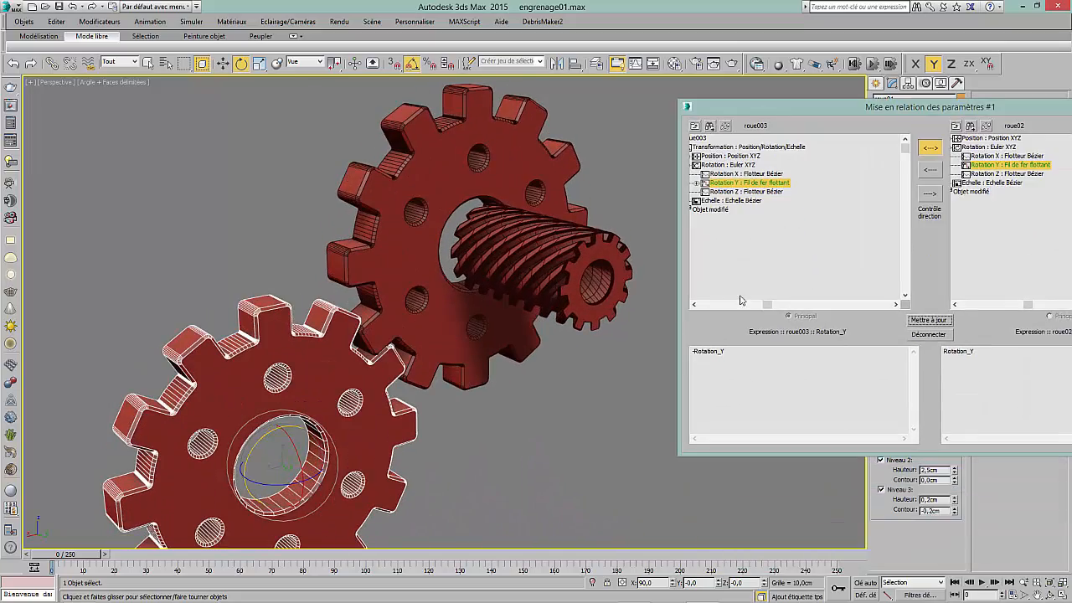
{"action": "left_click", "coordinate": [695, 351]}
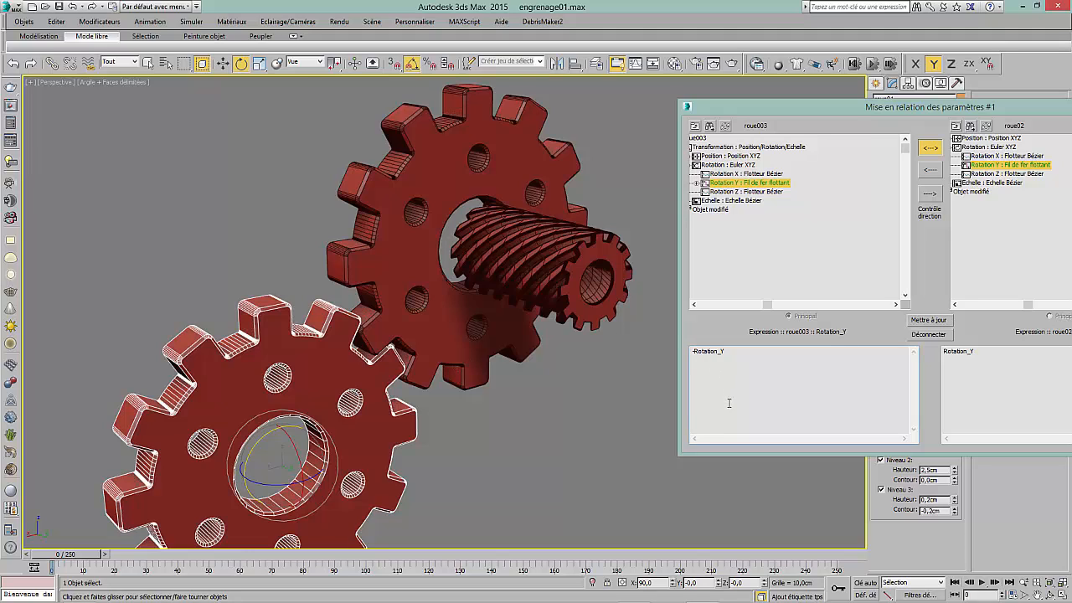
{"action": "left_click", "coordinate": [921, 321]}
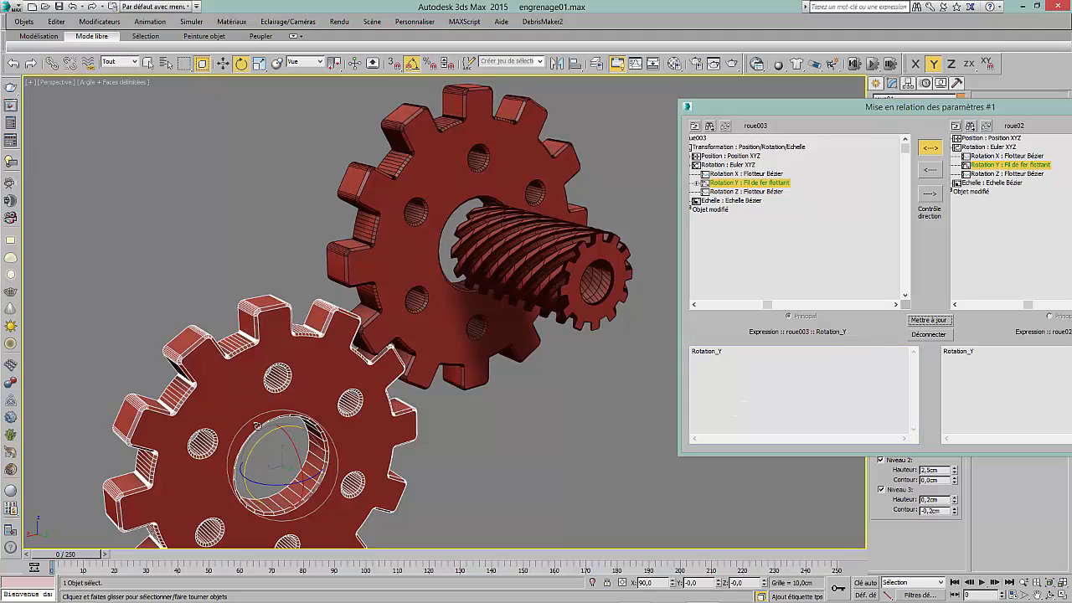
{"action": "left_click_drag", "start_coordinate": [254, 440], "coordinate": [299, 402]}
Step: Set roue02's wiring expression to -Rotation_Y, update the connection, test it by rotating roue01 and close the wiring dialog
{"action": "left_click", "coordinate": [945, 351]}
{"action": "left_click", "coordinate": [928, 321]}
{"action": "left_click_drag", "start_coordinate": [265, 438], "coordinate": [356, 357]}
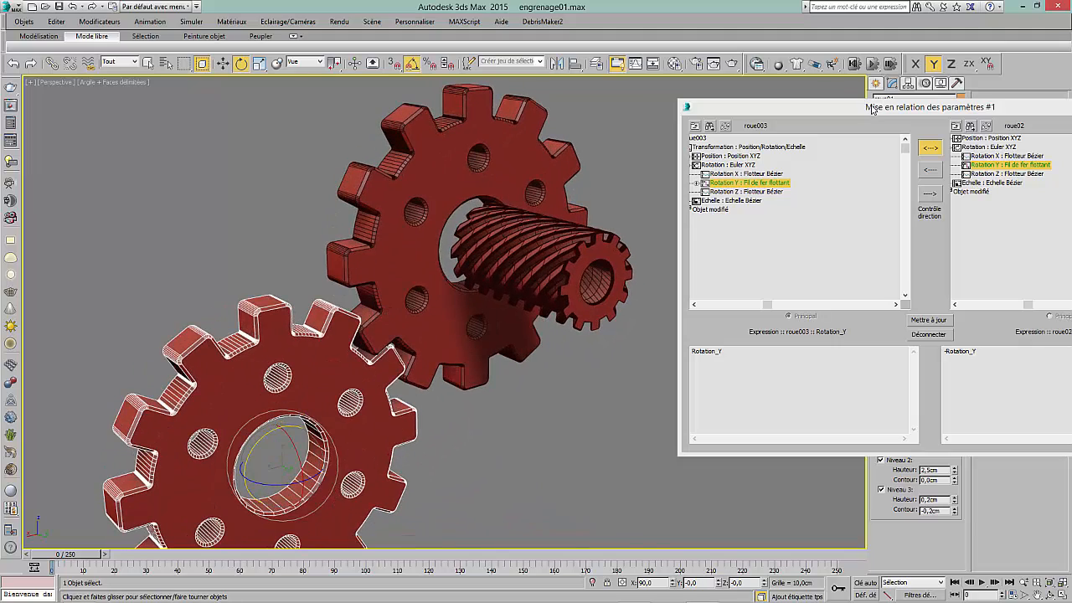
{"action": "left_click_drag", "start_coordinate": [872, 109], "coordinate": [526, 132]}
{"action": "left_click", "coordinate": [819, 130]}
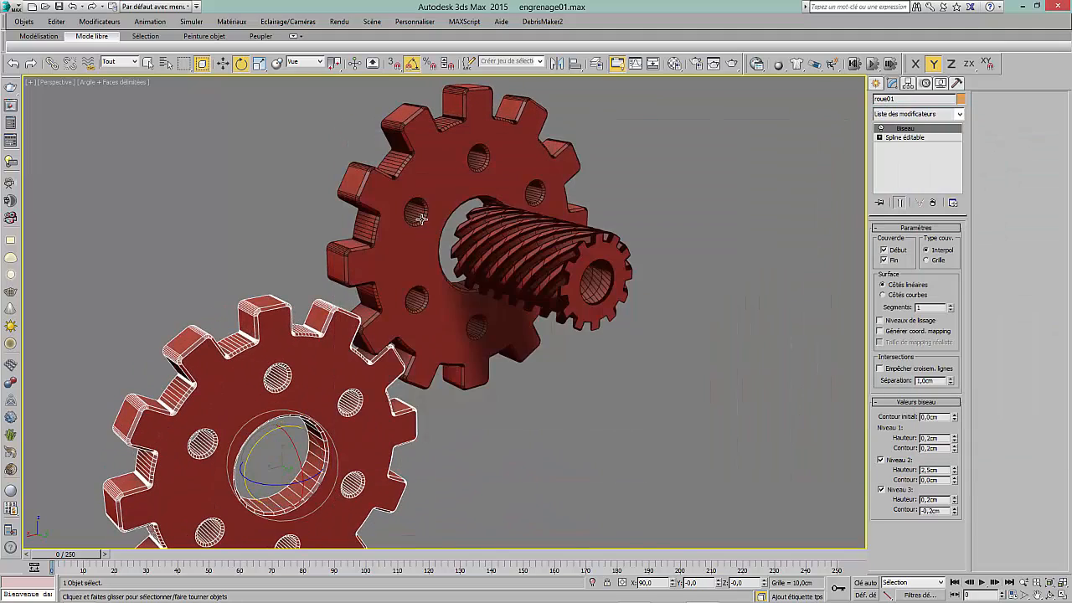
Step: Open parameter wiring between roue003's Position Y and roue02's Rotation Y
{"action": "left_click", "coordinate": [546, 246]}
{"action": "right_click", "coordinate": [545, 246]}
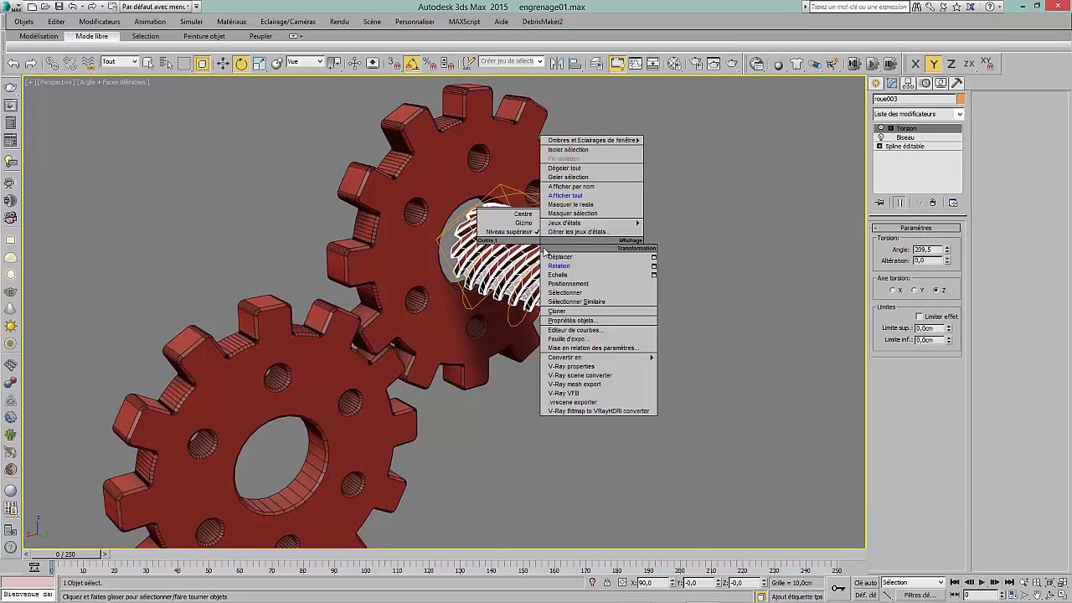
{"action": "left_click", "coordinate": [591, 348]}
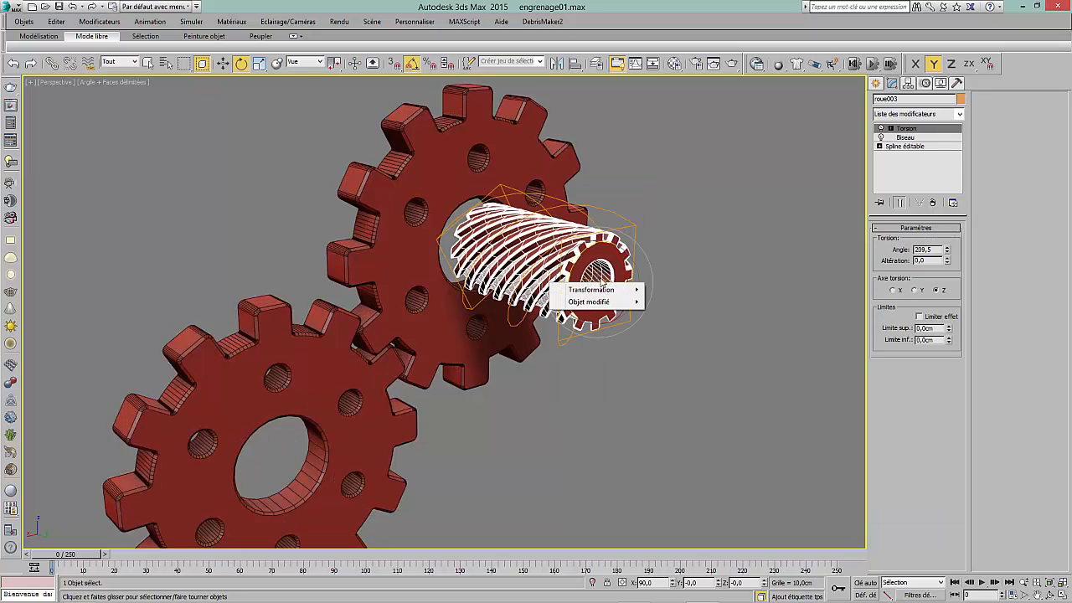
{"action": "mouse_move", "coordinate": [605, 290]}
{"action": "mouse_move", "coordinate": [674, 291]}
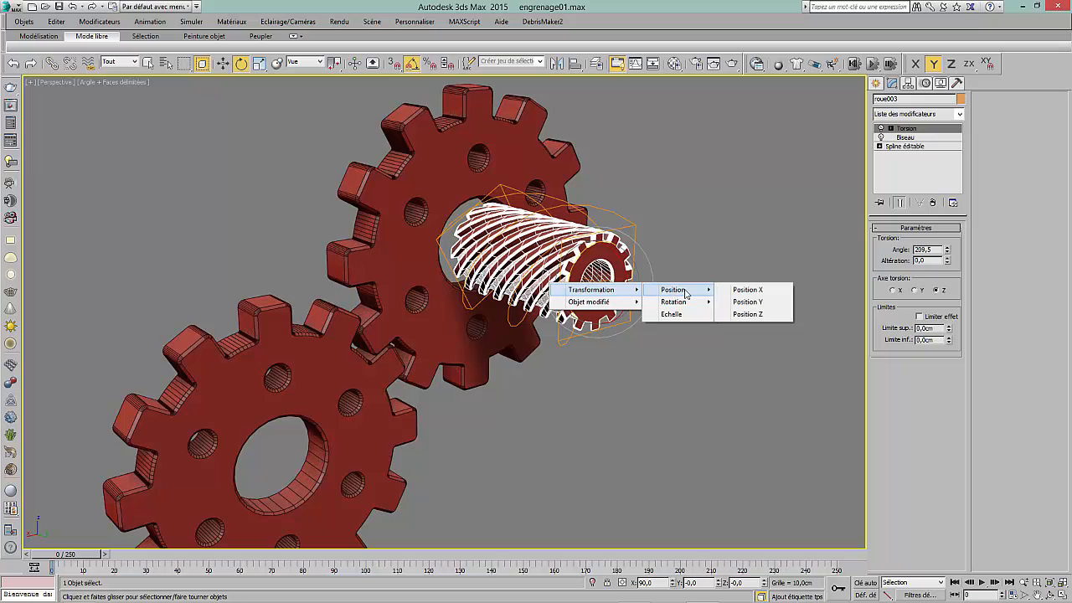
{"action": "left_click", "coordinate": [744, 303]}
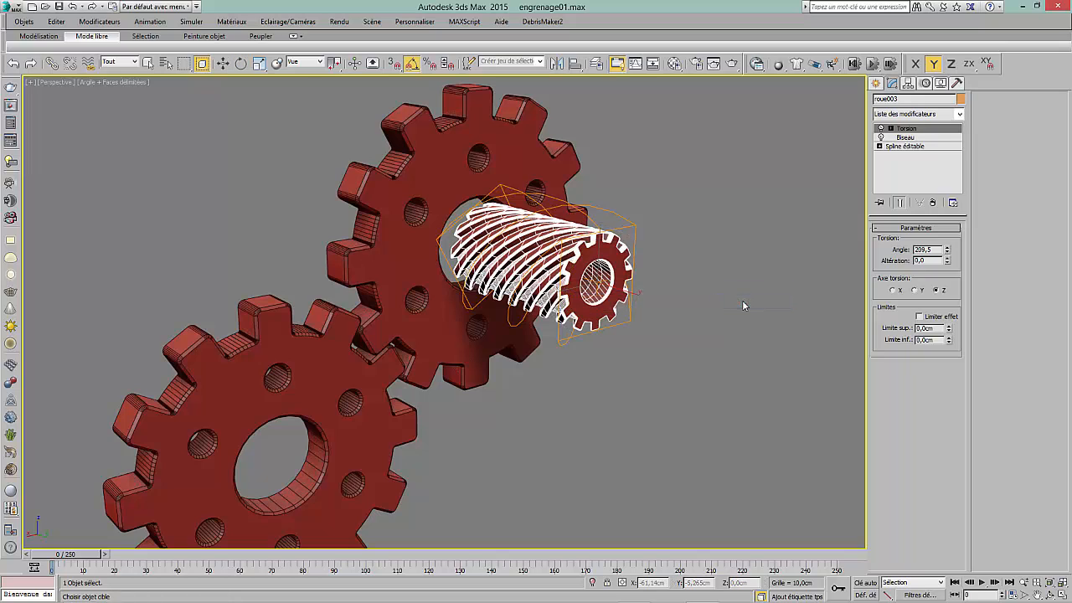
{"action": "left_click", "coordinate": [395, 173]}
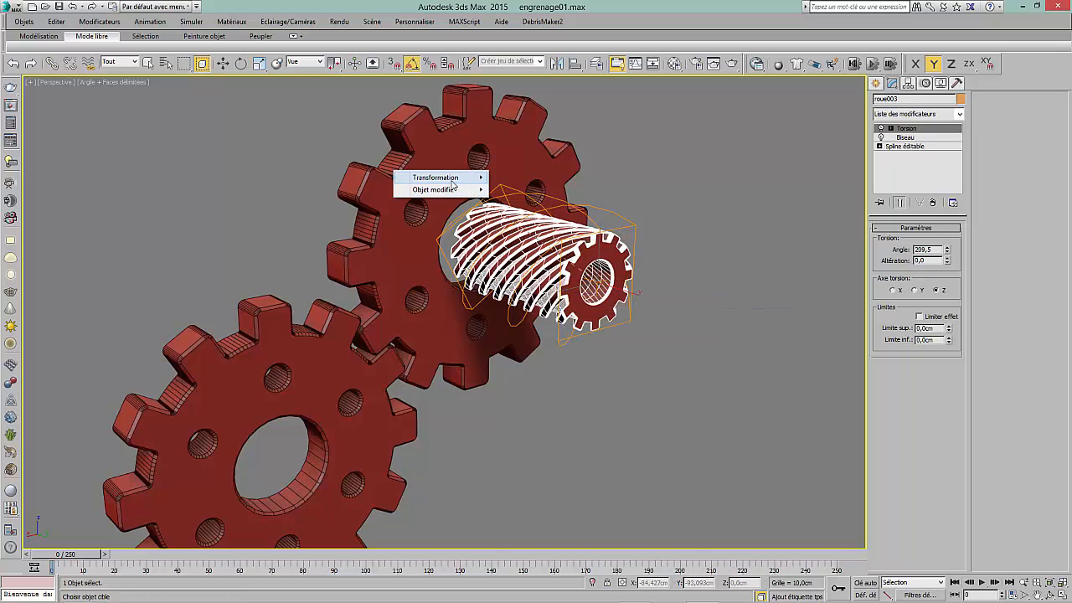
{"action": "mouse_move", "coordinate": [475, 179]}
{"action": "mouse_move", "coordinate": [532, 181]}
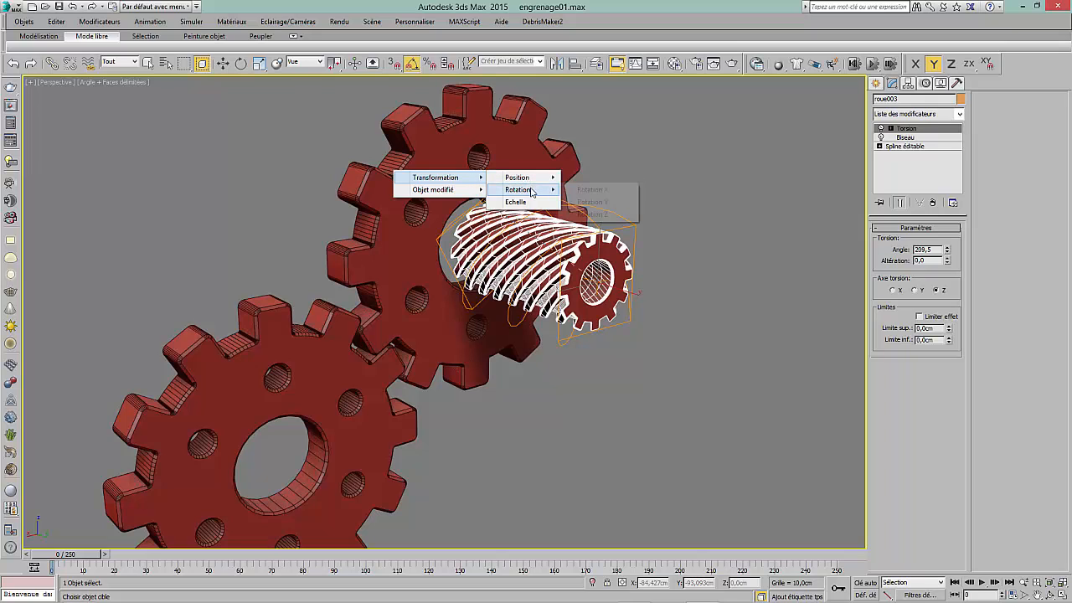
{"action": "left_click", "coordinate": [593, 203]}
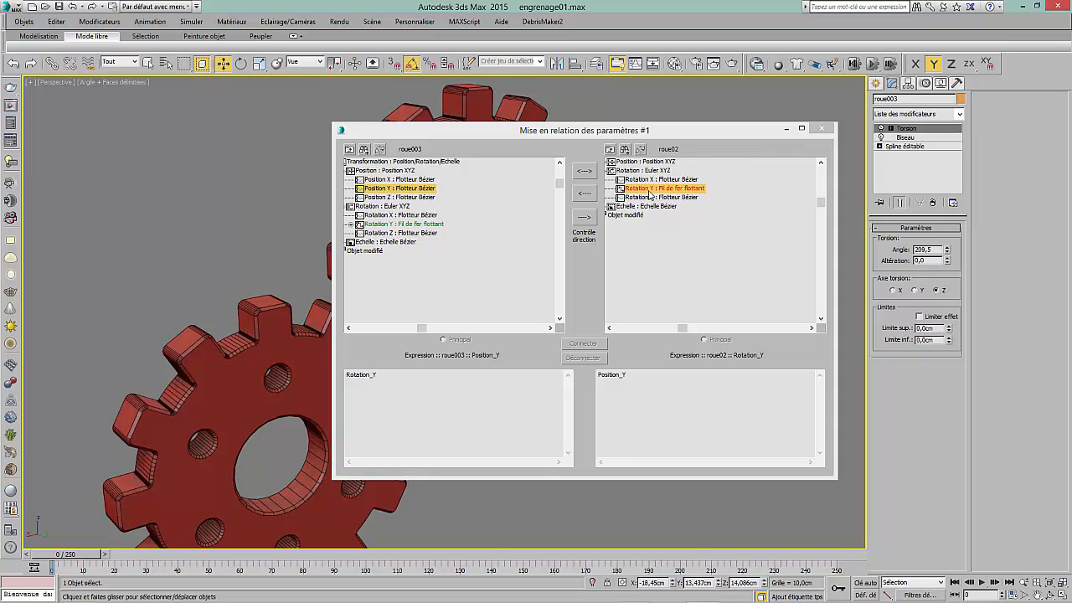
Step: Connect one-way so roue02's Rotation Y drives roue003's Position Y with the expression Rotation_Y/10
{"action": "left_click", "coordinate": [587, 195]}
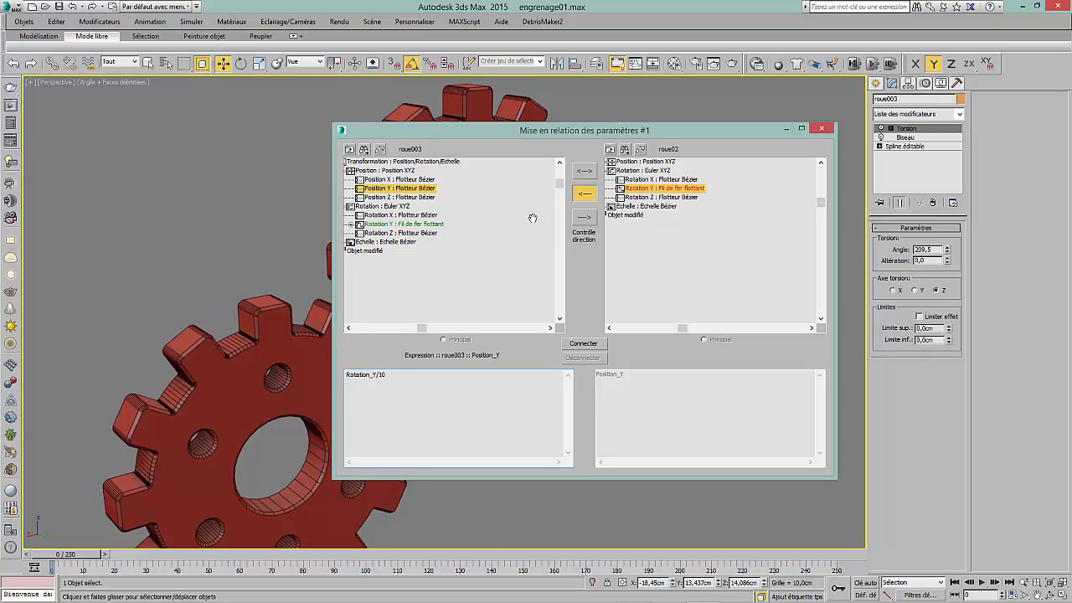
{"action": "left_click", "coordinate": [584, 343]}
{"action": "left_click_drag", "start_coordinate": [548, 135], "coordinate": [871, 299]}
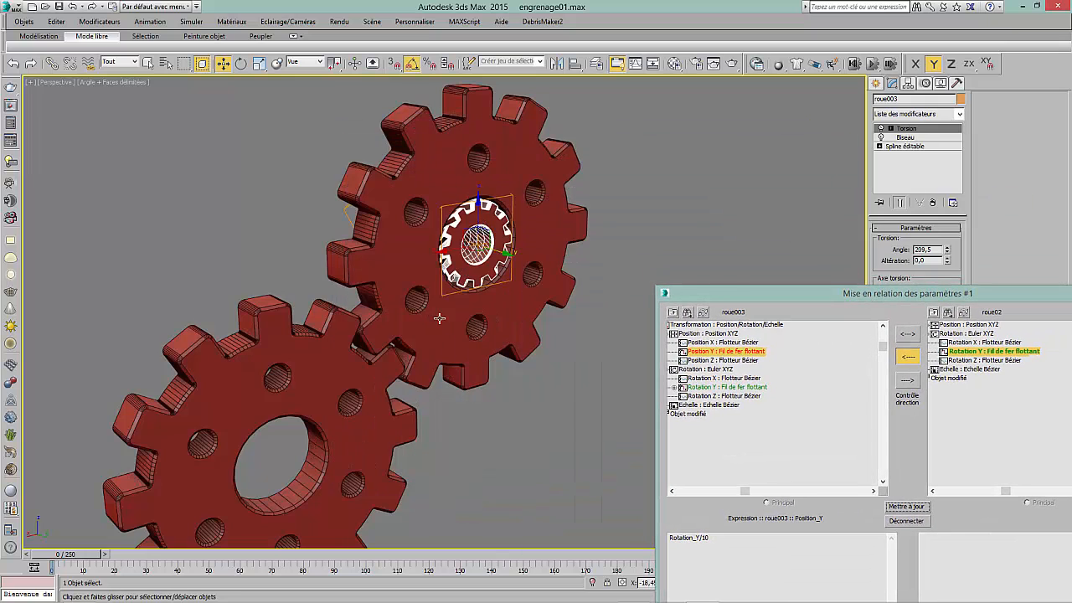
Step: Select the roue01 gear wheel and rotate it about its Y axis to test how roue003 slides
{"action": "mouse_move", "coordinate": [439, 318]}
{"action": "middle_mouse_down", "text": "alt"}
{"action": "mouse_move", "coordinate": [483, 321]}
{"action": "mouse_move", "coordinate": [433, 306]}
{"action": "mouse_move", "coordinate": [348, 379]}
{"action": "middle_mouse_up", "text": "alt"}
{"action": "left_click", "coordinate": [344, 365]}
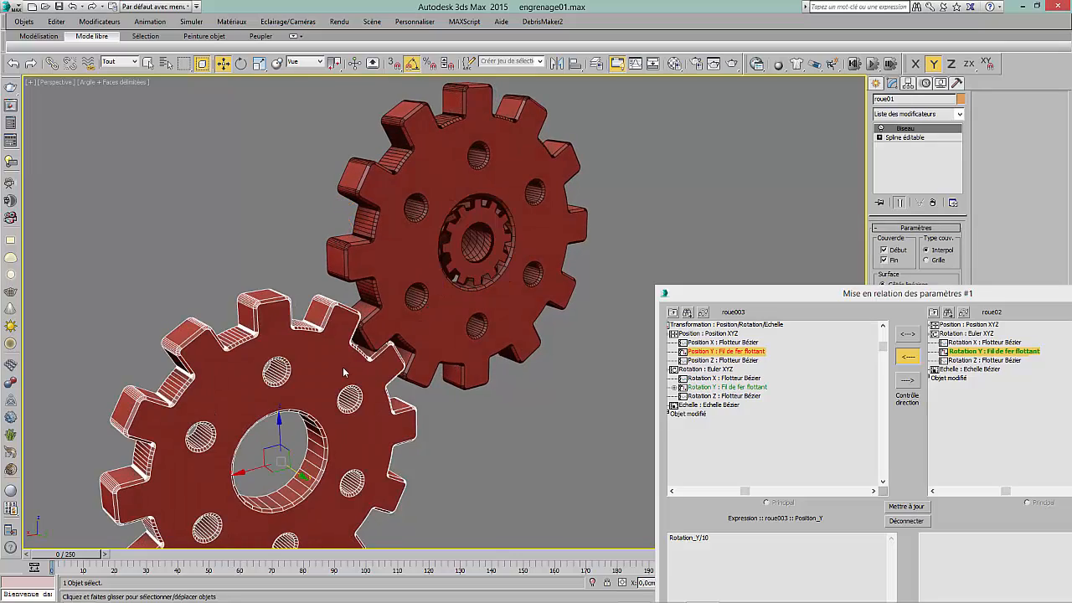
{"action": "right_click", "coordinate": [342, 372]}
{"action": "left_click", "coordinate": [345, 392]}
{"action": "left_click_drag", "start_coordinate": [262, 440], "coordinate": [501, 452]}
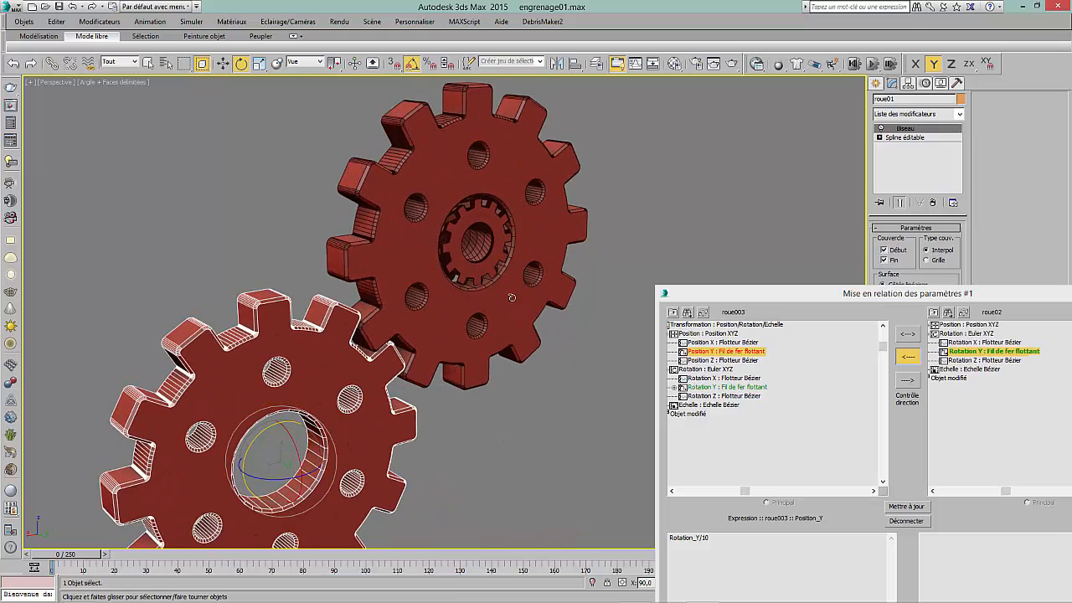
Step: Change roue003's Position Y expression to Rotation_Y/4, update the connection and test it by rotating roue01 about Y
{"action": "left_click_drag", "start_coordinate": [711, 538], "coordinate": [706, 539]}
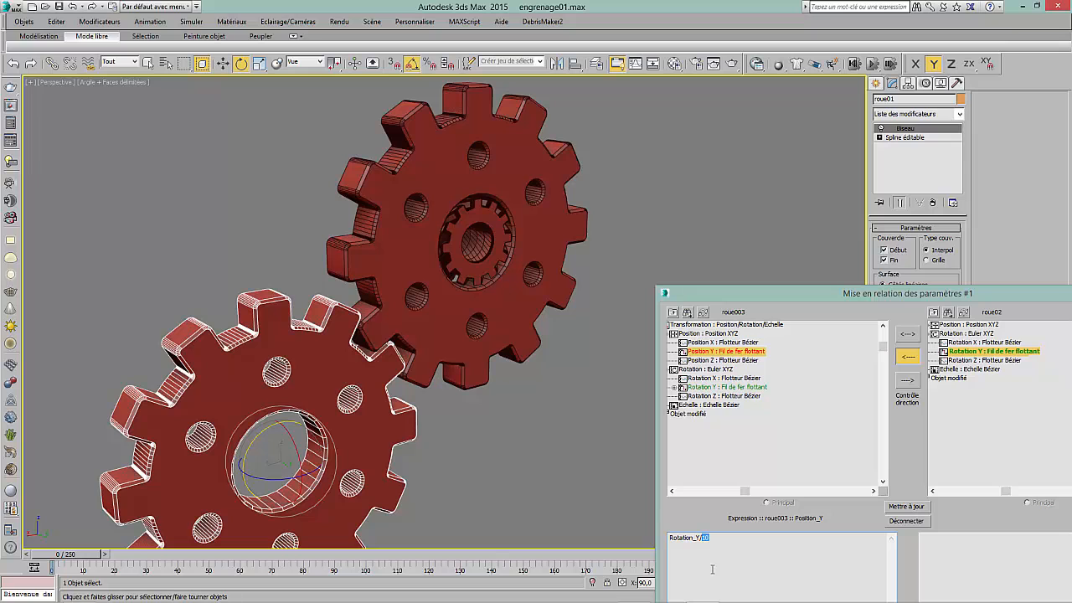
{"action": "left_click", "coordinate": [921, 507]}
{"action": "left_click_drag", "start_coordinate": [259, 439], "coordinate": [321, 354]}
{"action": "right_click", "coordinate": [321, 354]}
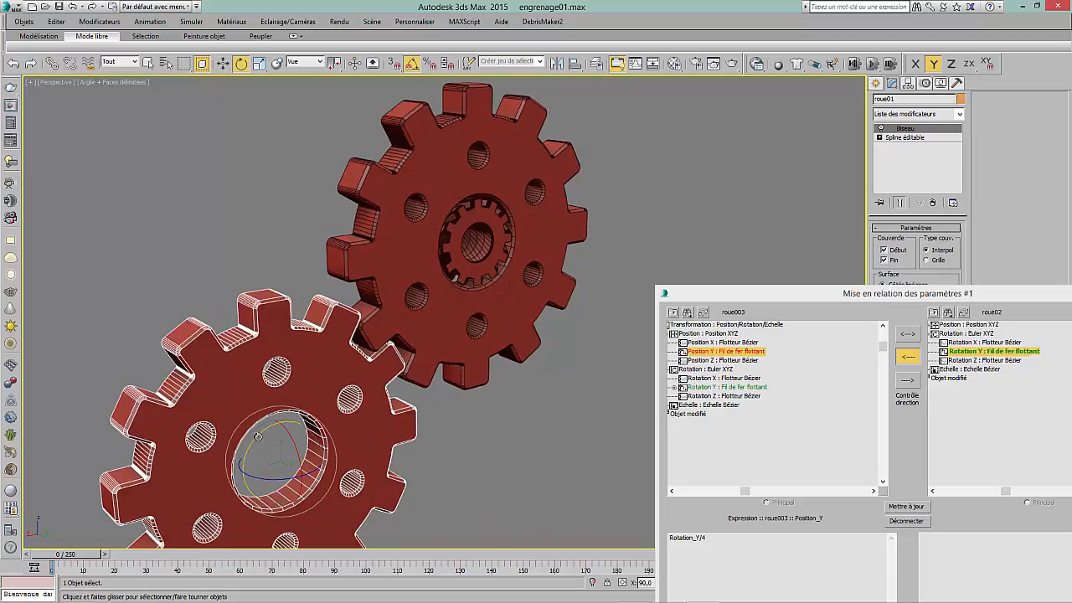
{"action": "left_click_drag", "start_coordinate": [258, 437], "coordinate": [709, 173]}
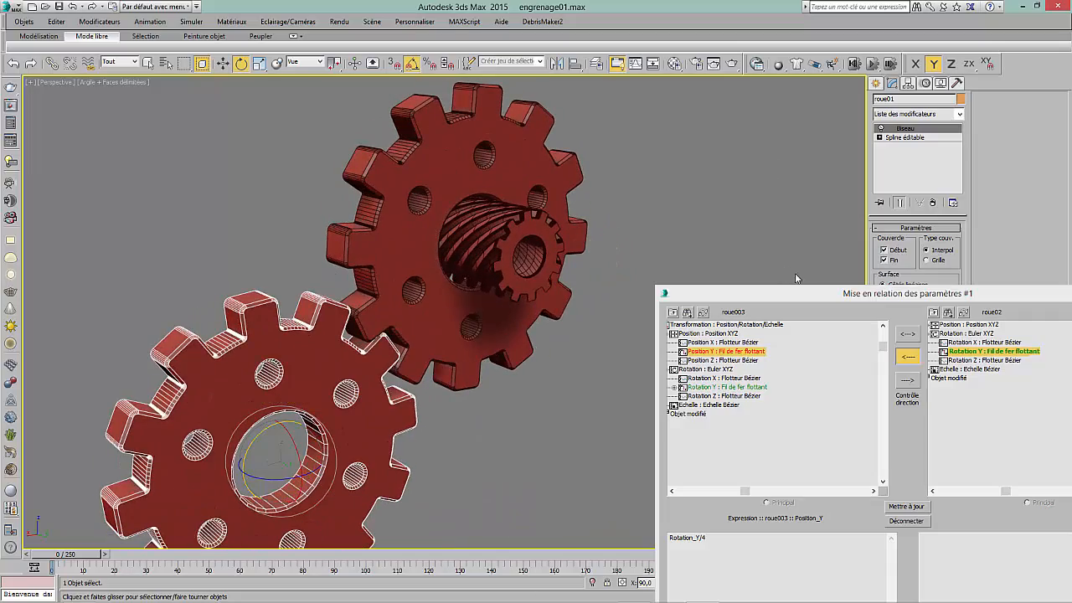
Step: Close the parameter wiring dialog and inspect the two gear wheels with the extended worm gear
{"action": "left_click_drag", "start_coordinate": [808, 295], "coordinate": [535, 256]}
{"action": "left_click", "coordinate": [871, 247]}
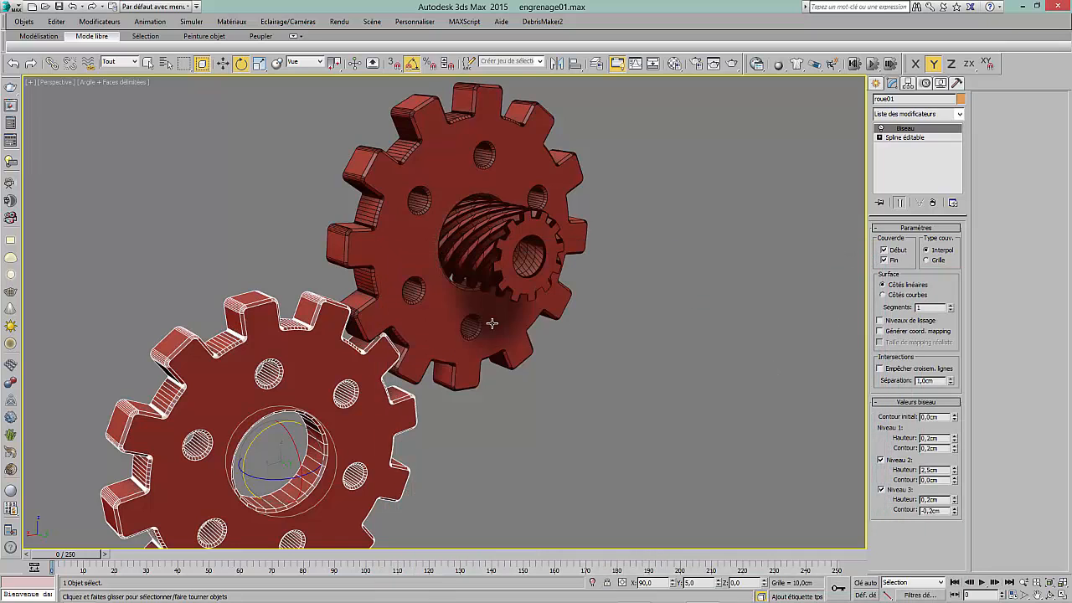
{"action": "middle_click_drag", "start_coordinate": [491, 318], "coordinate": [491, 364]}
{"action": "scroll", "coordinate": [526, 304], "scroll_direction": "down", "scroll_amount": 3}
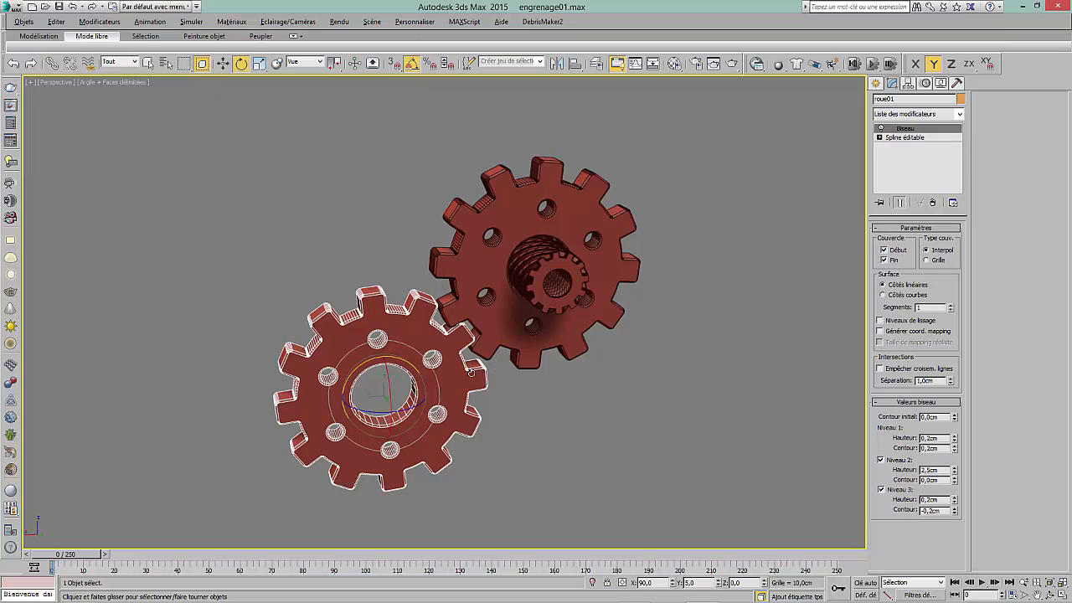
{"action": "left_click_drag", "start_coordinate": [494, 319], "coordinate": [546, 378]}
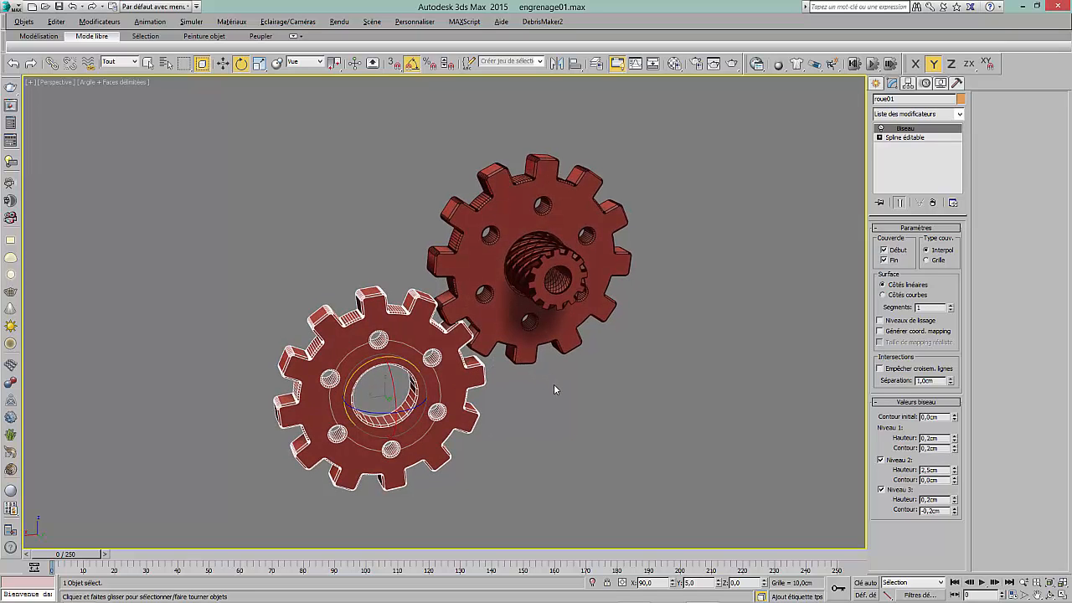